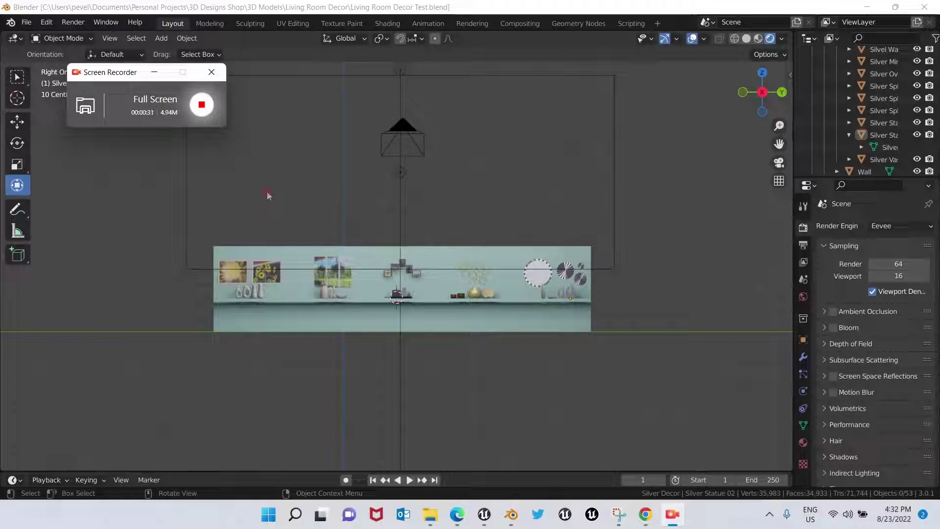
- Select all 53 objects of the decor shelf scene and bring up File > Export
{"action": "left_click", "coordinate": [113, 217]}
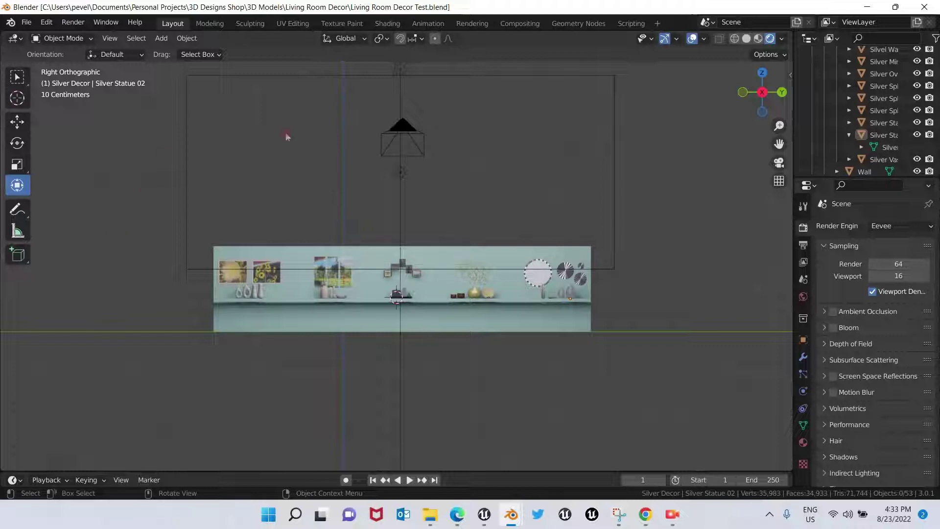
{"action": "key", "text": "a"}
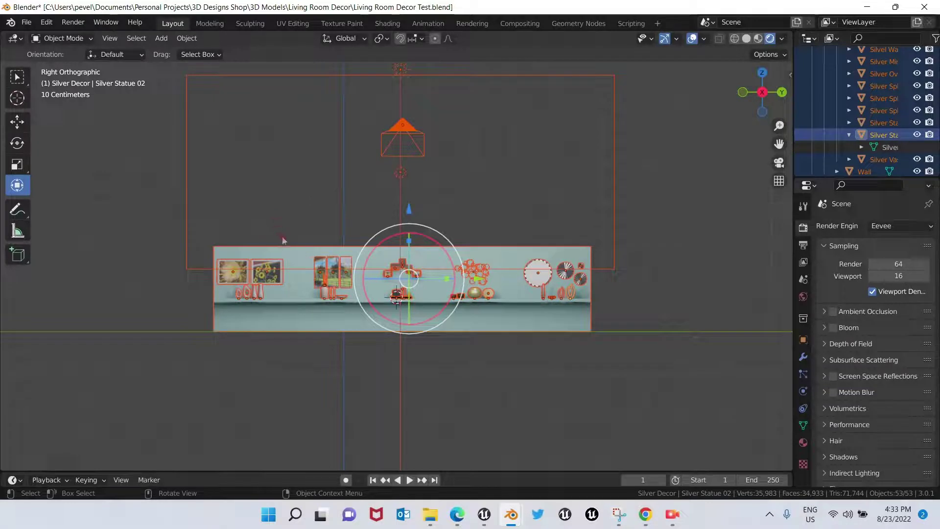
{"action": "left_click", "coordinate": [207, 363]}
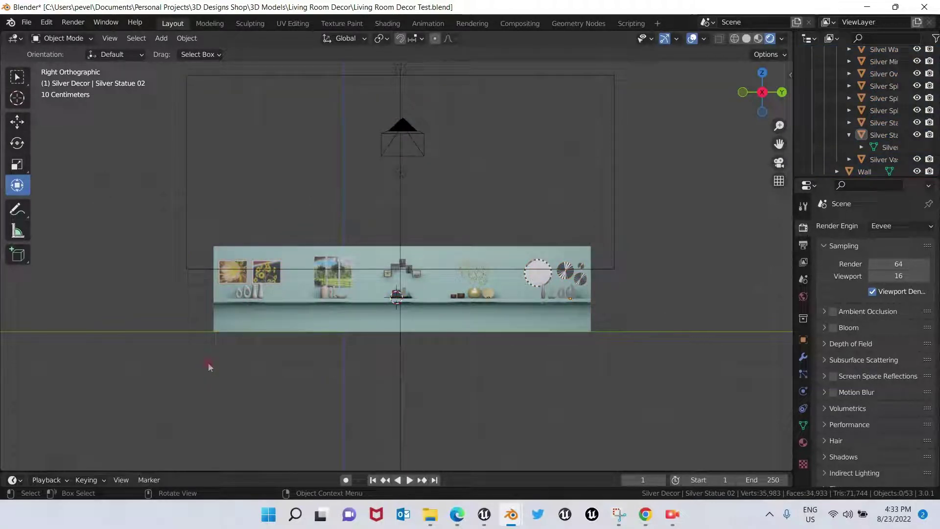
{"action": "key", "text": "a"}
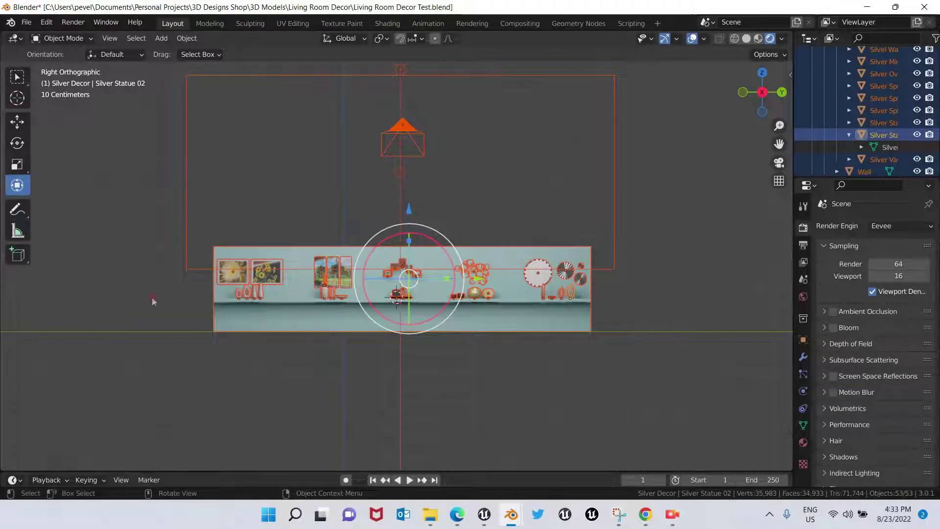
{"action": "left_click", "coordinate": [27, 22]}
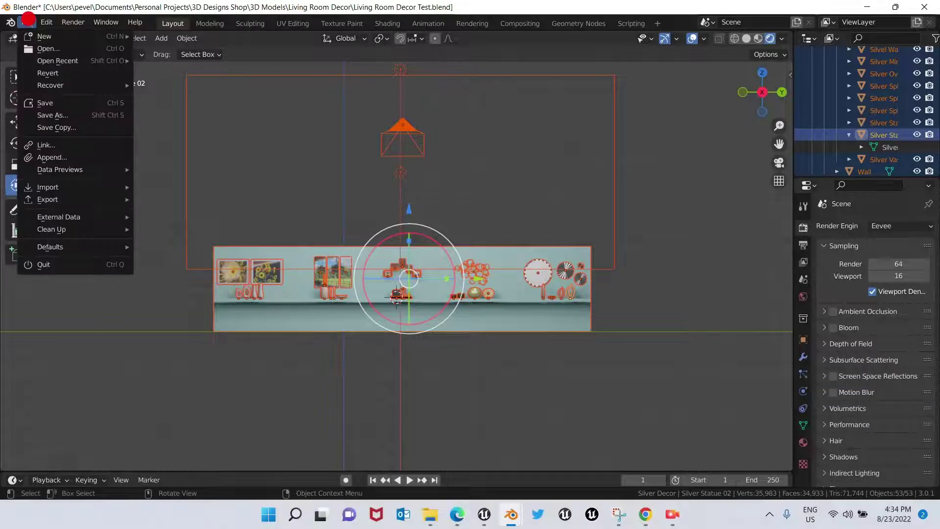
{"action": "left_click", "coordinate": [93, 202]}
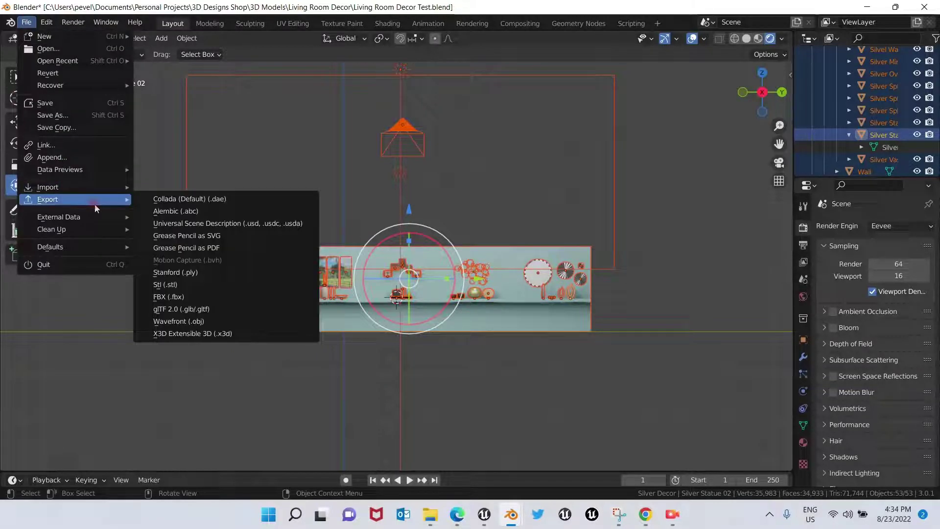
- Choose FBX export and target the existing Lving Room Decor.fbx file
{"action": "left_click", "coordinate": [172, 300]}
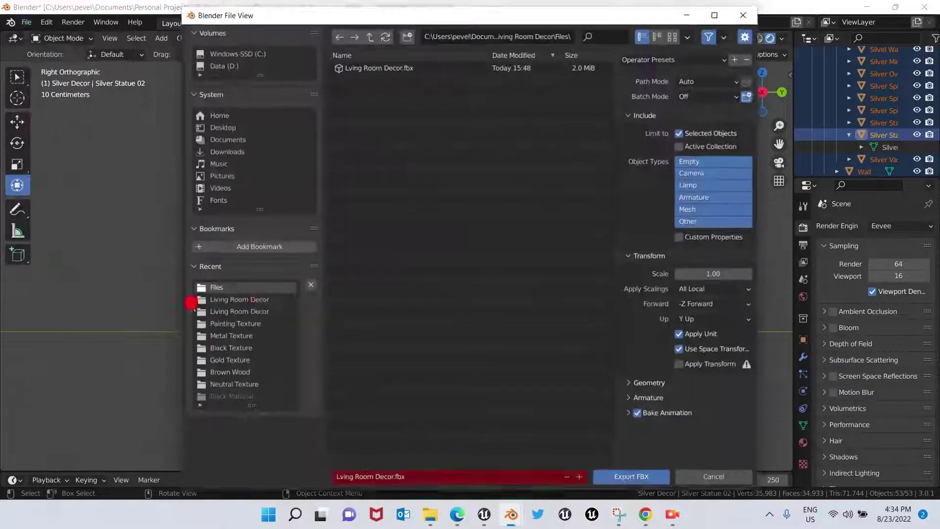
{"action": "left_click_drag", "start_coordinate": [382, 13], "coordinate": [304, 10]}
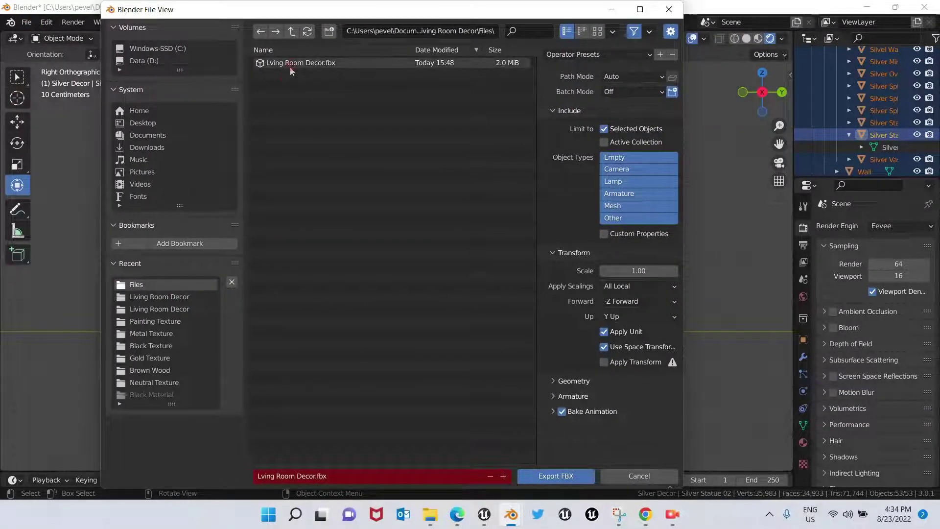
{"action": "left_click", "coordinate": [291, 63]}
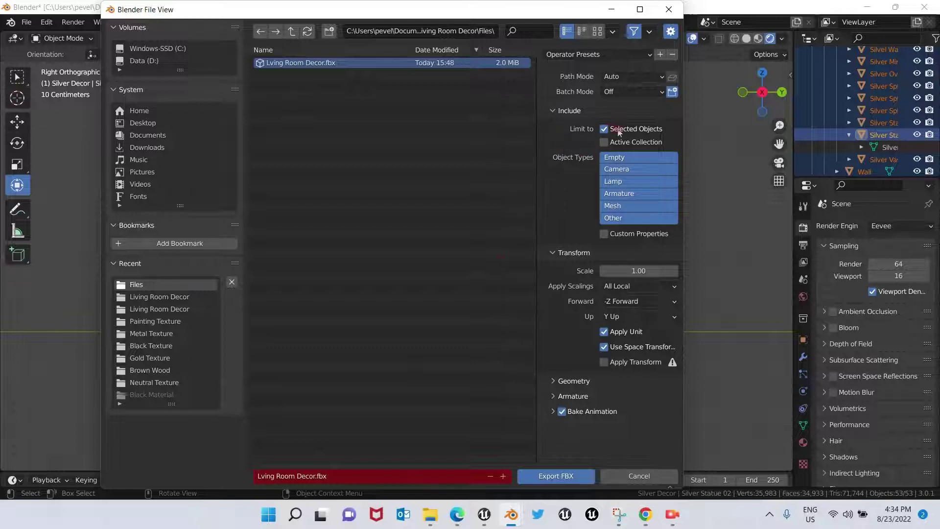
- Set the geometry Smoothing option to Face
{"action": "left_click", "coordinate": [559, 381]}
{"action": "scroll", "coordinate": [560, 383], "scroll_direction": "down", "scroll_amount": 2}
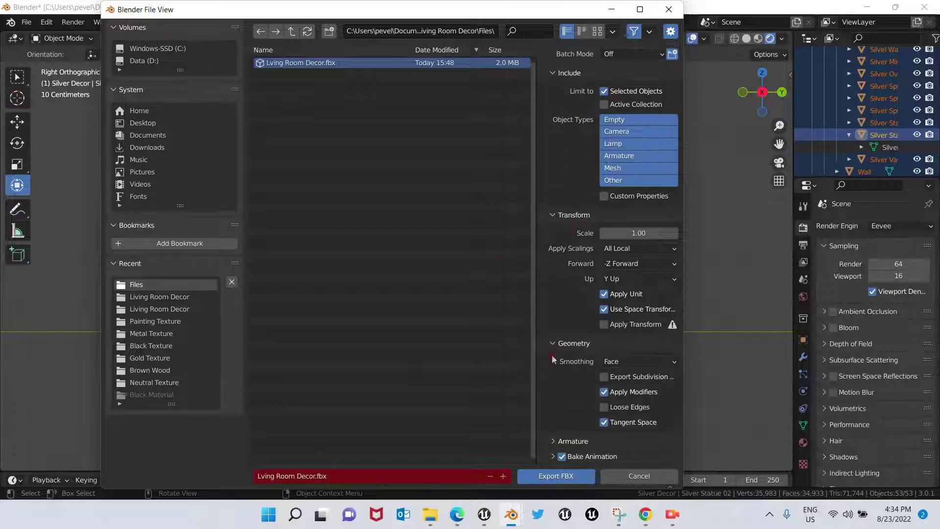
{"action": "left_click", "coordinate": [625, 363]}
{"action": "left_click", "coordinate": [613, 388]}
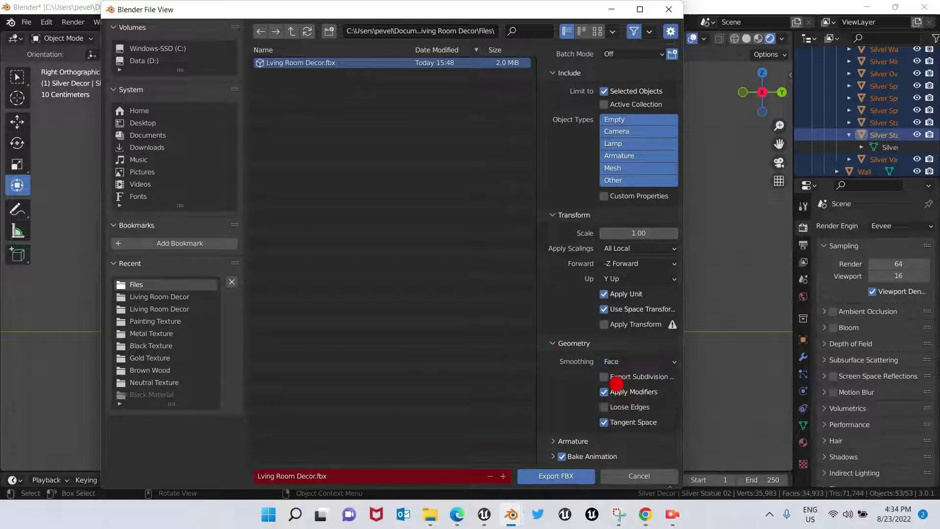
{"action": "left_click", "coordinate": [610, 362]}
{"action": "left_click", "coordinate": [628, 376]}
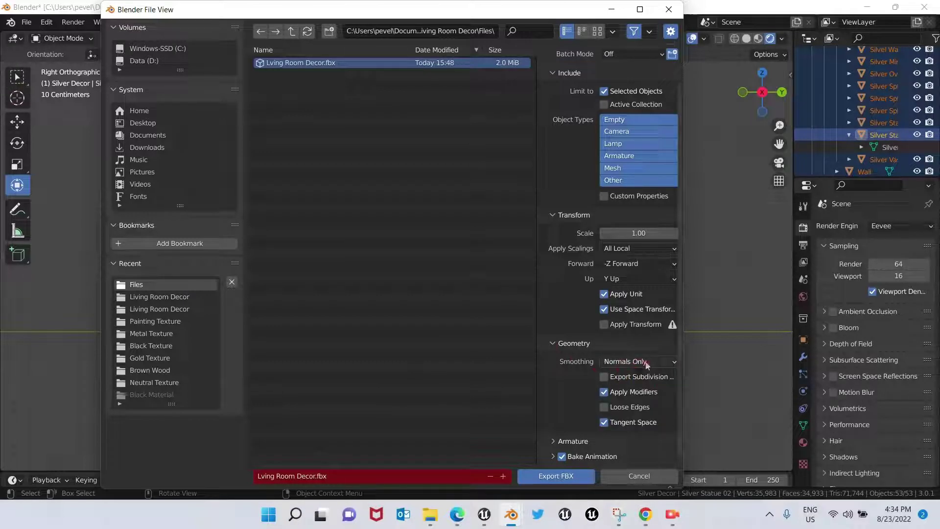
{"action": "left_click", "coordinate": [630, 363]}
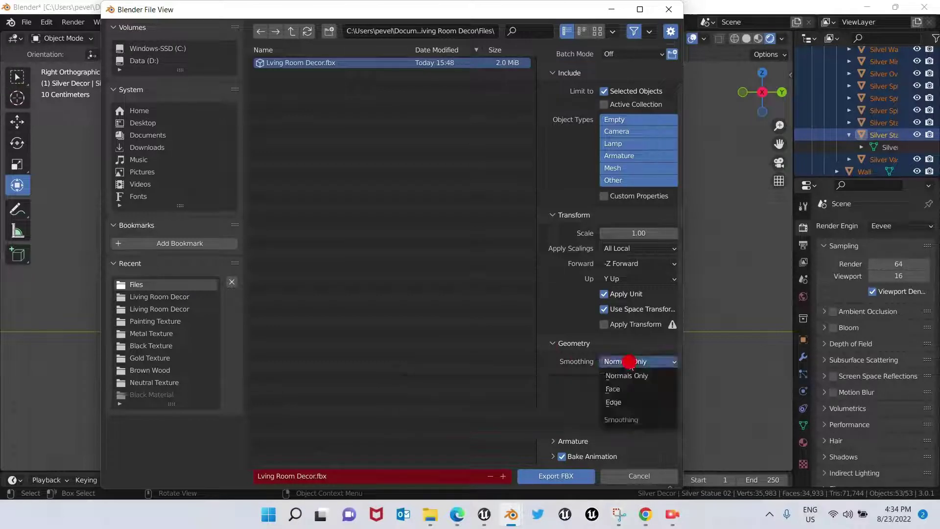
{"action": "left_click", "coordinate": [613, 389]}
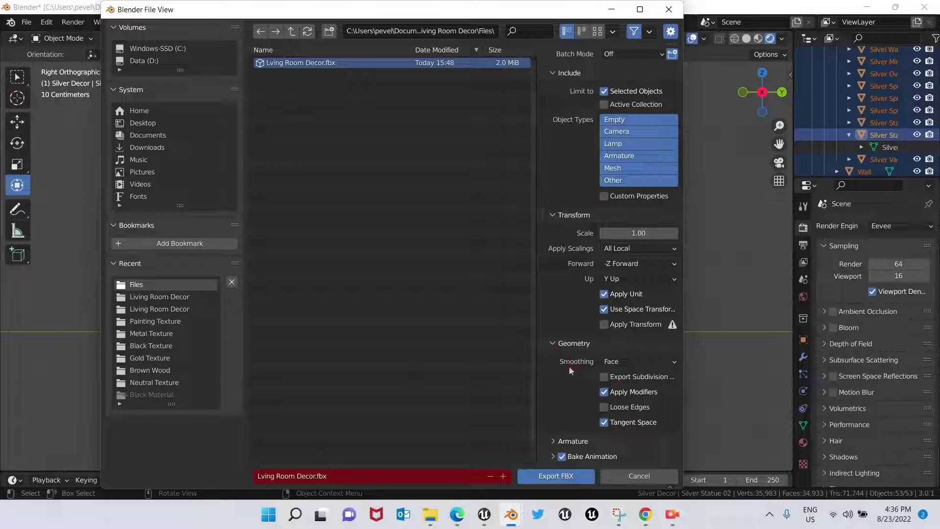
- Export the scene to Lving Room Decor.fbx and orbit the viewport into perspective
{"action": "left_click", "coordinate": [544, 480]}
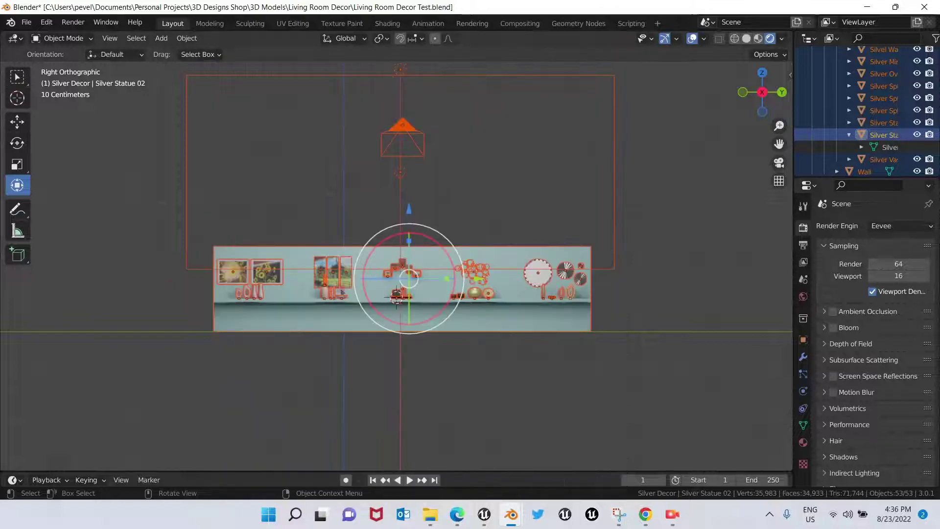
{"action": "scroll", "coordinate": [342, 284], "scroll_direction": "up", "scroll_amount": 6}
{"action": "middle_click_drag", "start_coordinate": [349, 280], "coordinate": [330, 325]}
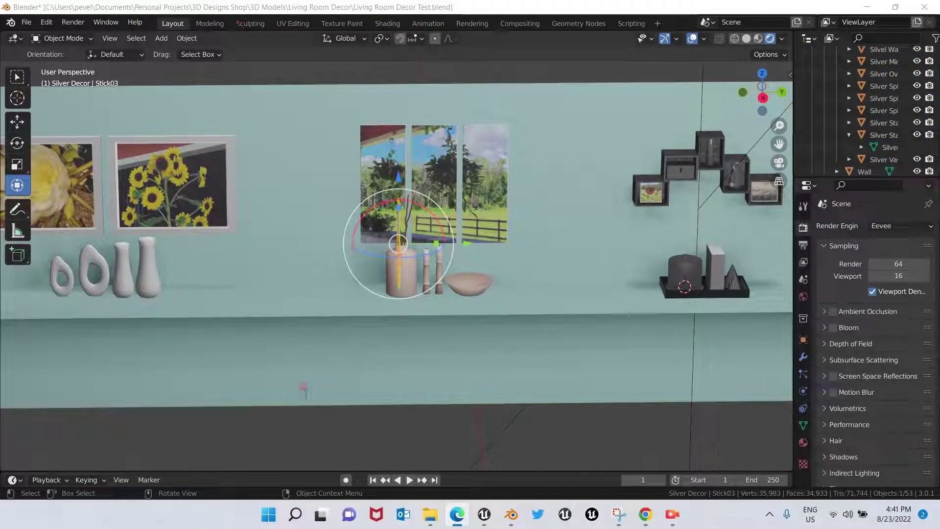
- Reselect every object in the decor shelf scene
{"action": "scroll", "coordinate": [284, 235], "scroll_direction": "down", "scroll_amount": 3}
{"action": "left_click", "coordinate": [627, 267]}
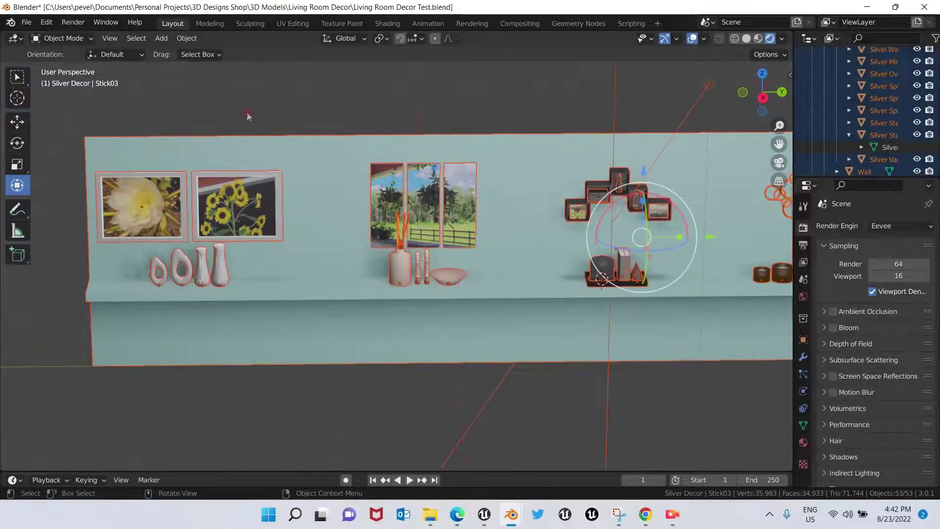
{"action": "left_click", "coordinate": [223, 301]}
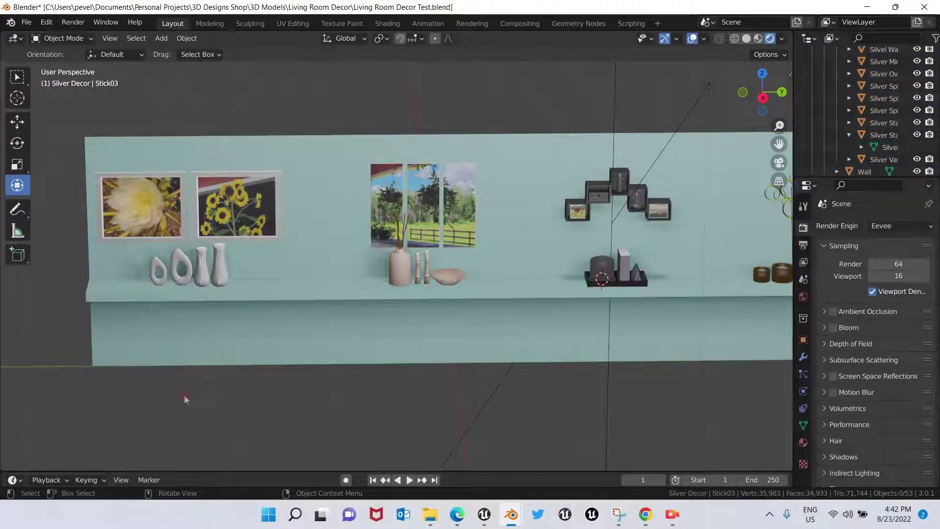
{"action": "key", "text": "a"}
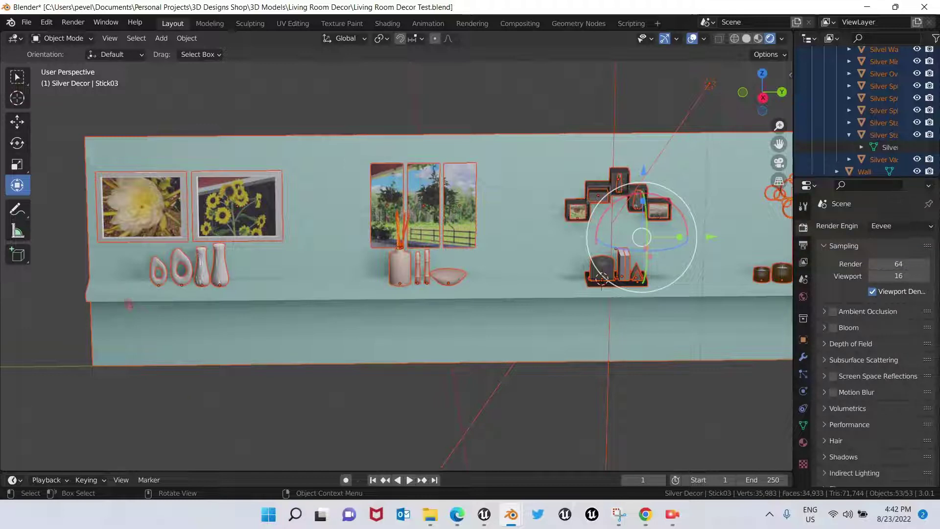
- In Edit Mode, triangulate all decor faces, then convert Tris to Quads, leaving 37,814 faces
{"action": "key", "text": "Tab"}
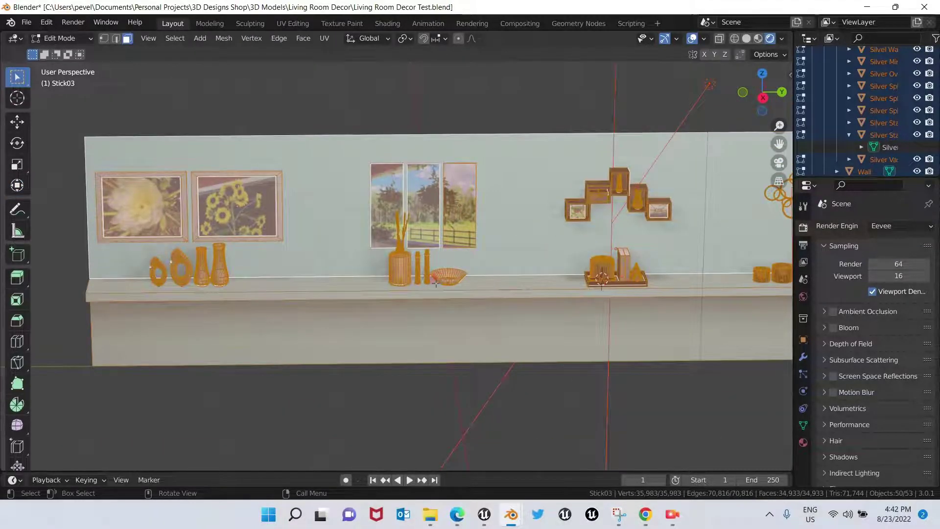
{"action": "scroll", "coordinate": [436, 283], "scroll_direction": "down", "scroll_amount": 2}
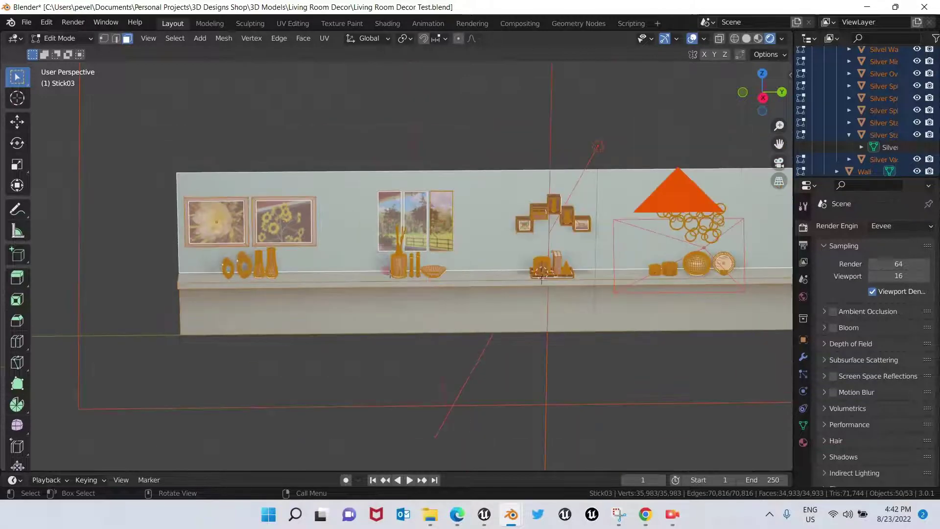
{"action": "scroll", "coordinate": [456, 271], "scroll_direction": "up", "scroll_amount": 3}
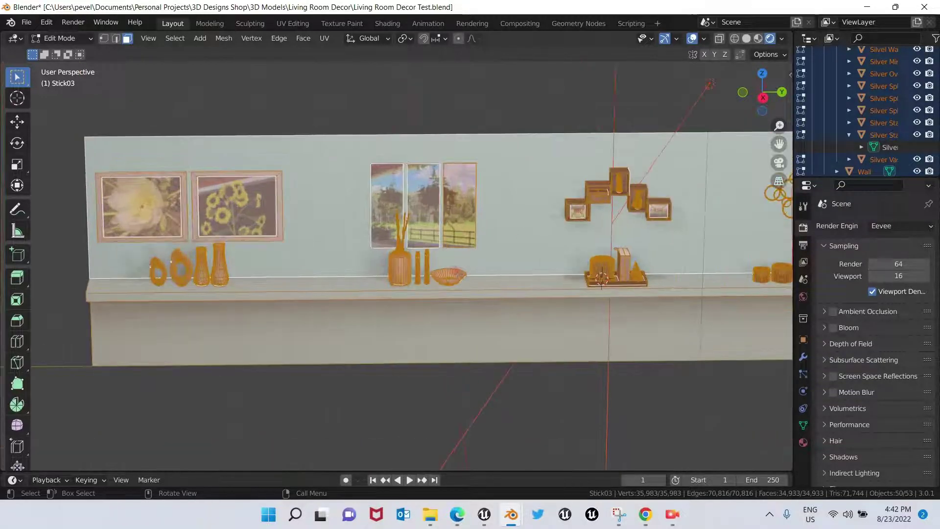
{"action": "left_click", "coordinate": [299, 39]}
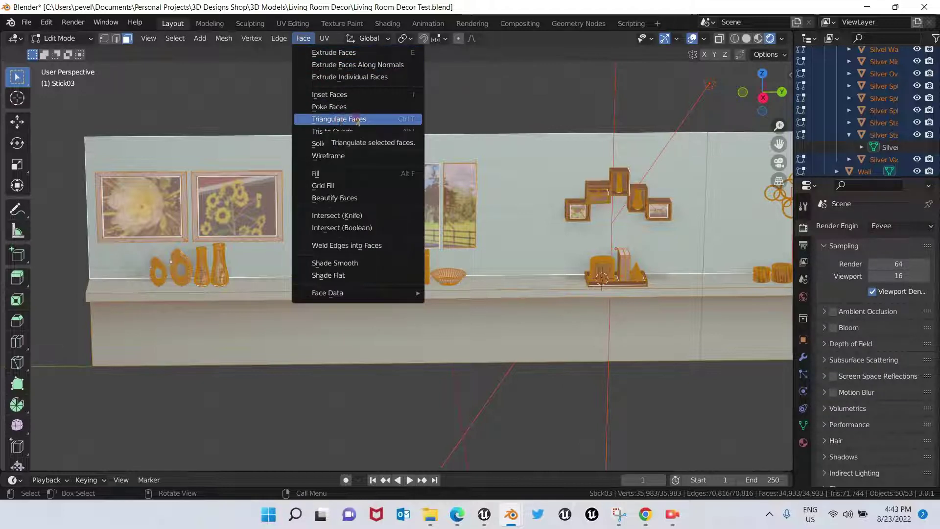
{"action": "left_click", "coordinate": [339, 119]}
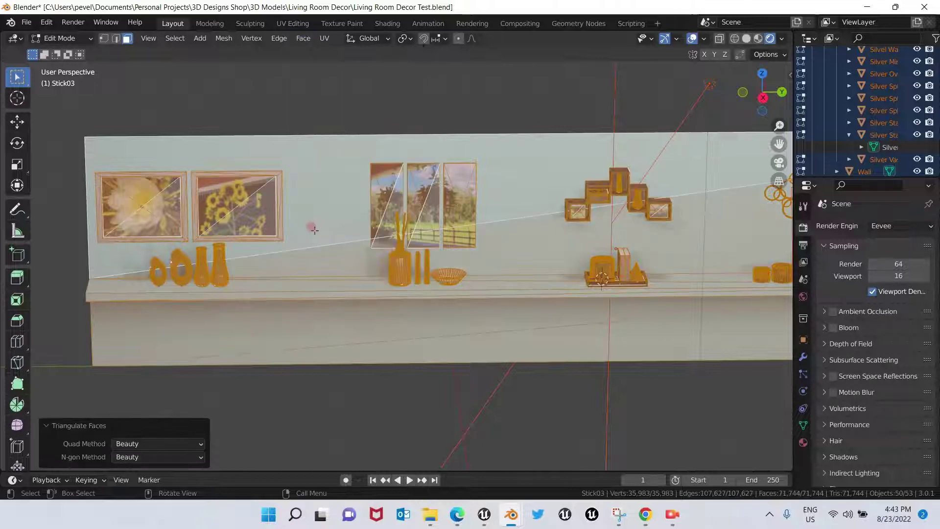
{"action": "left_click", "coordinate": [303, 38]}
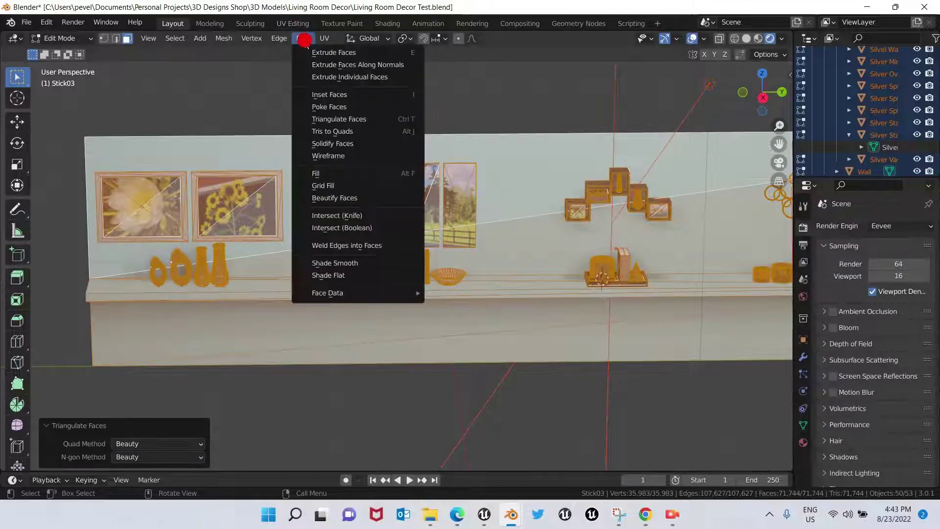
{"action": "left_click", "coordinate": [332, 131]}
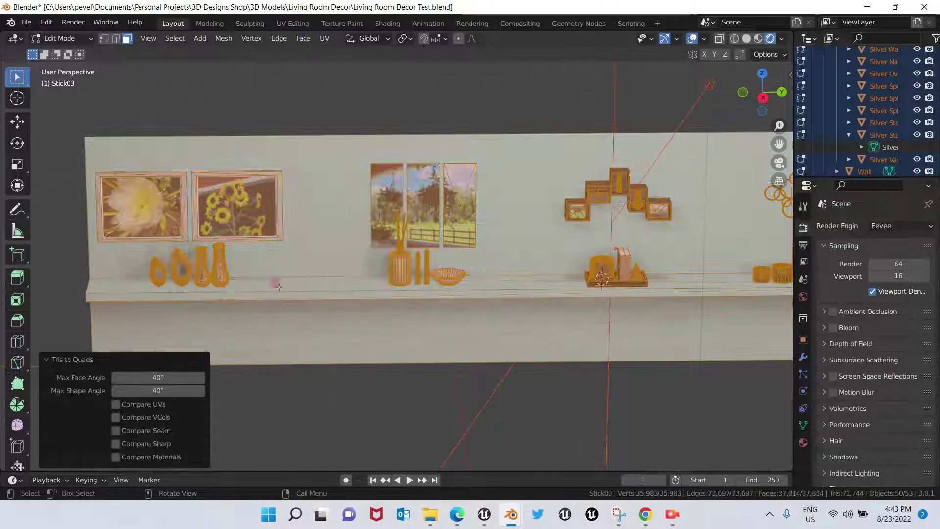
- Back in Object Mode, export the selected objects as Living Room Decor.fbx
{"action": "key", "text": "Tab"}
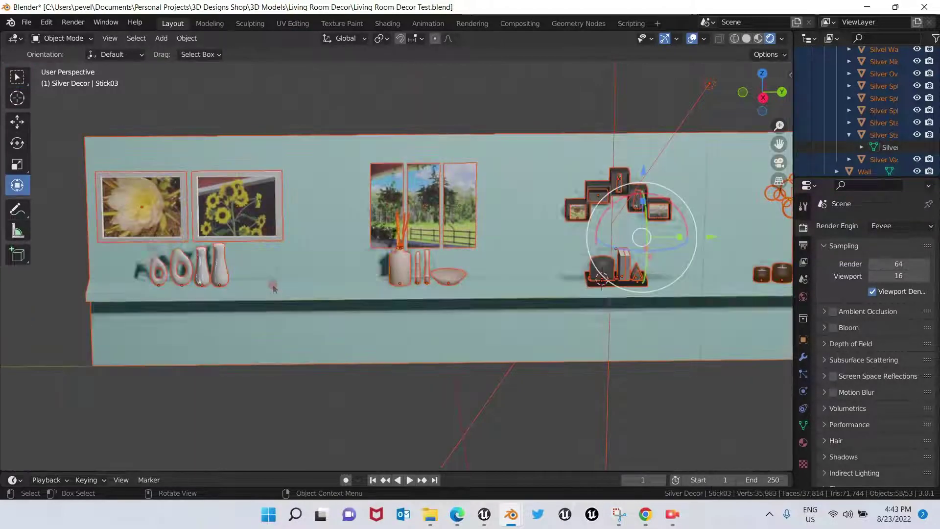
{"action": "left_click", "coordinate": [27, 22]}
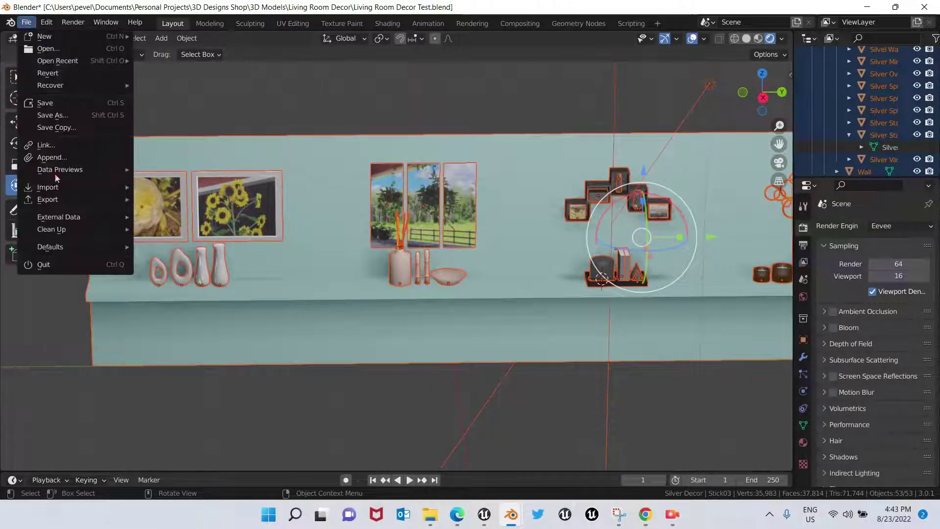
{"action": "left_click", "coordinate": [71, 202]}
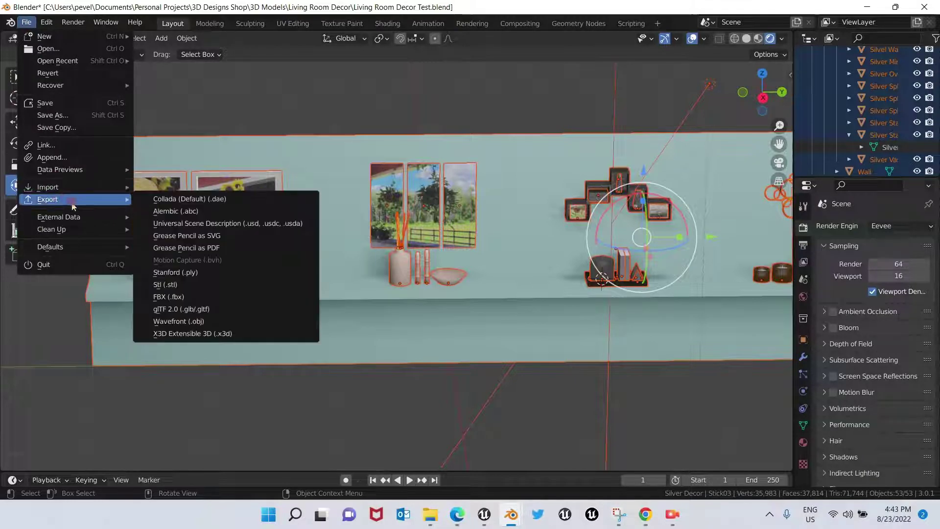
{"action": "left_click", "coordinate": [168, 297]}
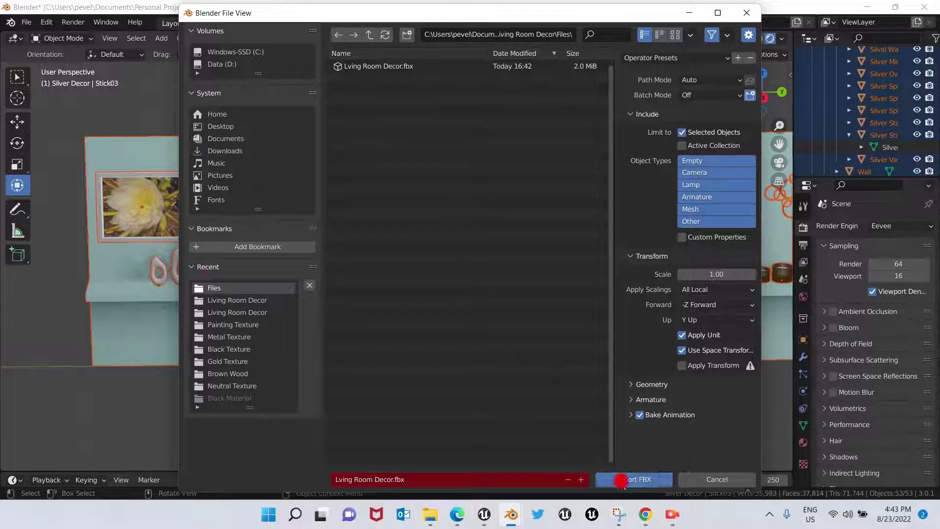
{"action": "left_click", "coordinate": [623, 481]}
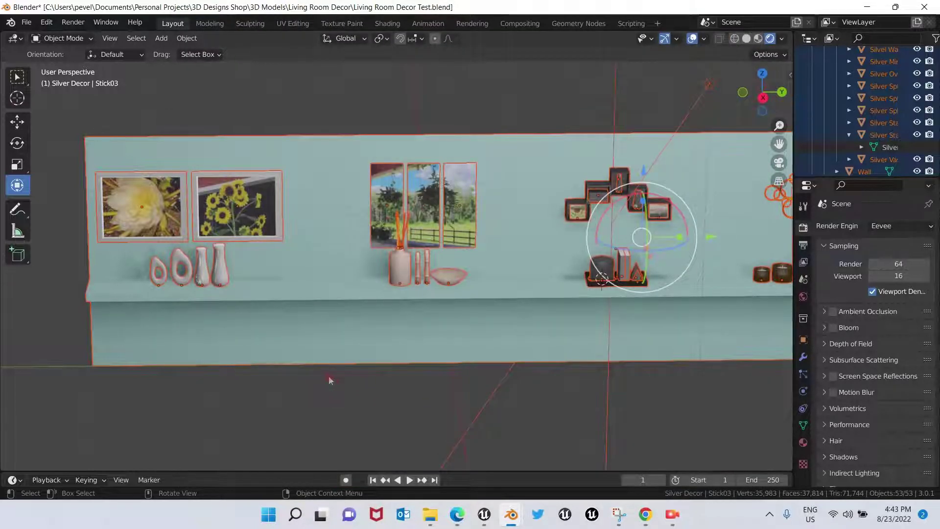
{"action": "scroll", "coordinate": [323, 371], "scroll_direction": "down", "scroll_amount": 3}
{"action": "scroll", "coordinate": [321, 368], "scroll_direction": "up", "scroll_amount": 3}
- Pick the Lving Room Decor FBX from the Files folder for import into Content
{"action": "scroll", "coordinate": [321, 369], "scroll_direction": "down", "scroll_amount": 2}
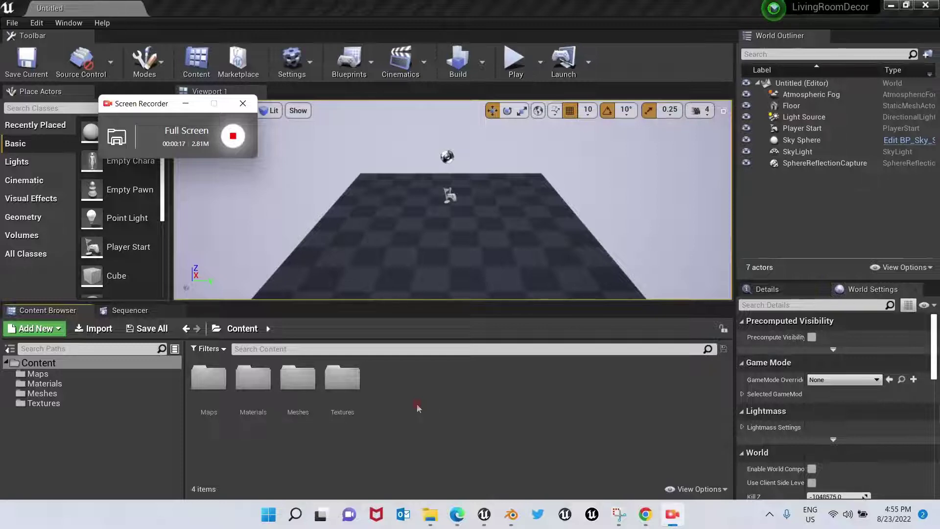
{"action": "left_click", "coordinate": [94, 329]}
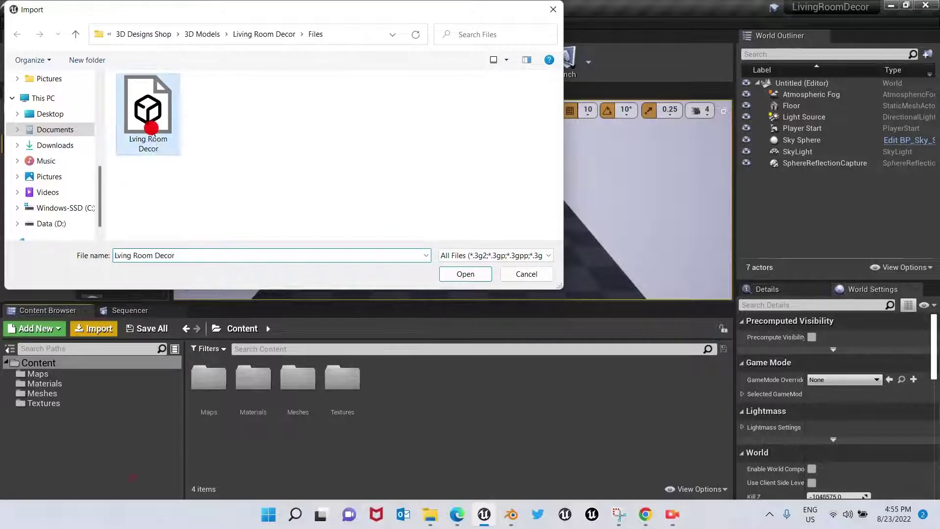
{"action": "left_click", "coordinate": [465, 282]}
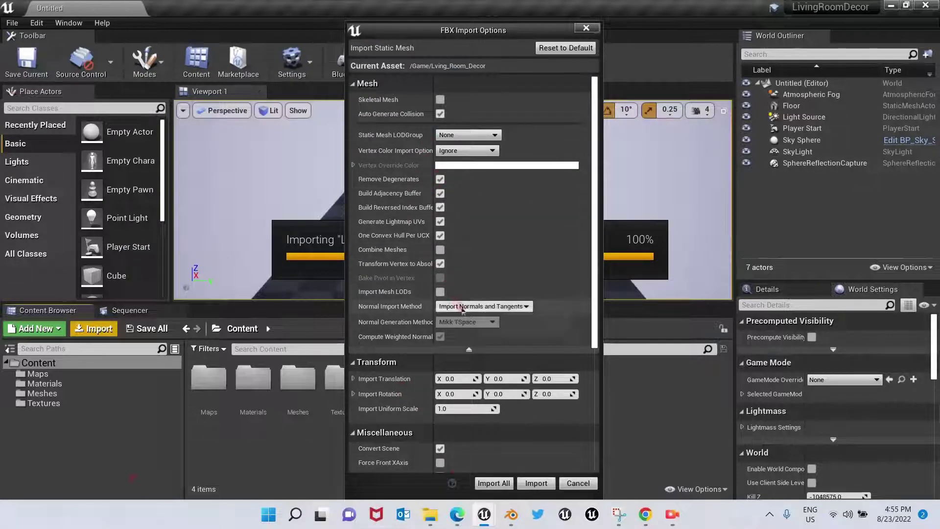
- Review the static mesh import options down to Material and import all 50 objects
{"action": "mouse_move", "coordinate": [372, 310]}
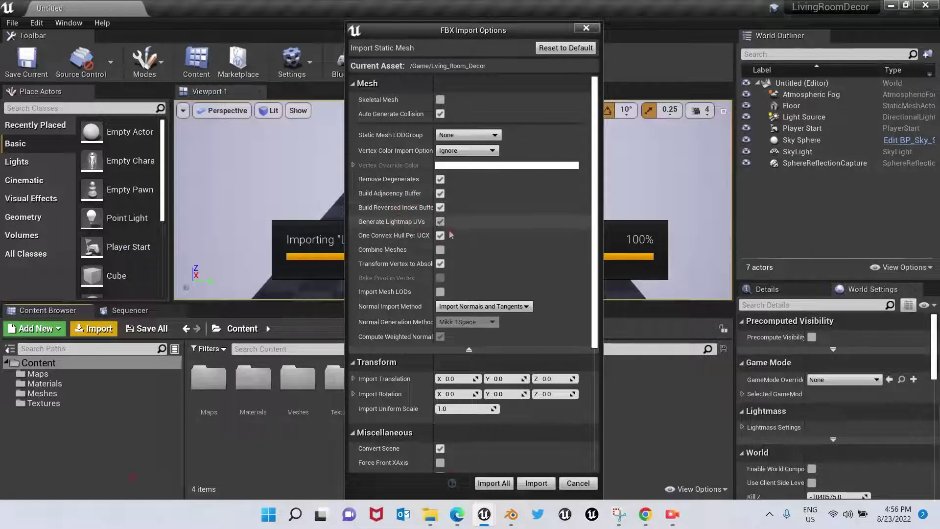
{"action": "scroll", "coordinate": [457, 264], "scroll_direction": "down", "scroll_amount": 5}
{"action": "scroll", "coordinate": [457, 277], "scroll_direction": "down", "scroll_amount": 1}
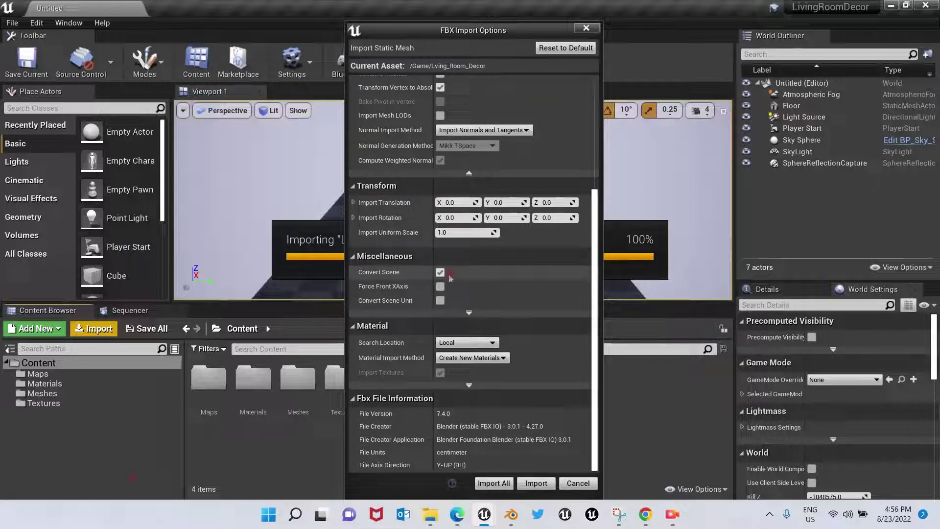
{"action": "left_click", "coordinate": [492, 488]}
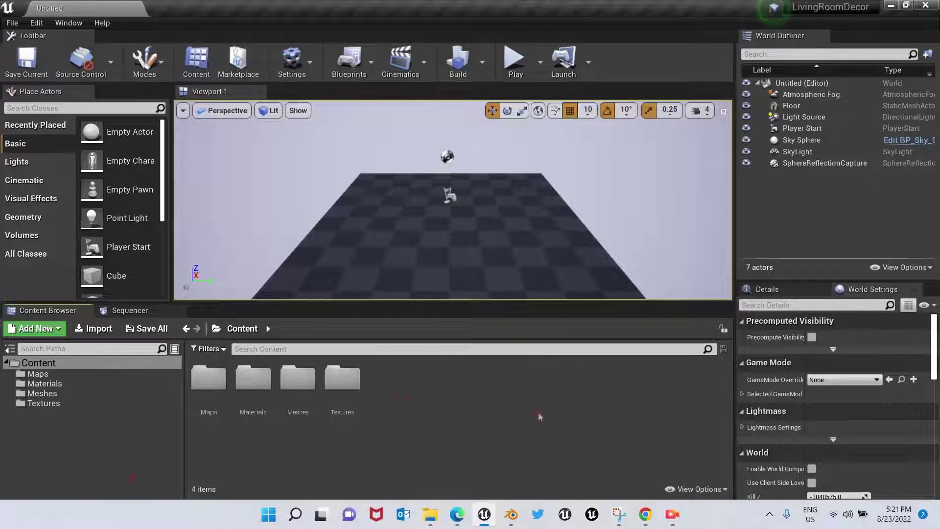
- Re-import Lving Room Decor.fbx with Import All, filling Content with 104 items
{"action": "left_click", "coordinate": [95, 328]}
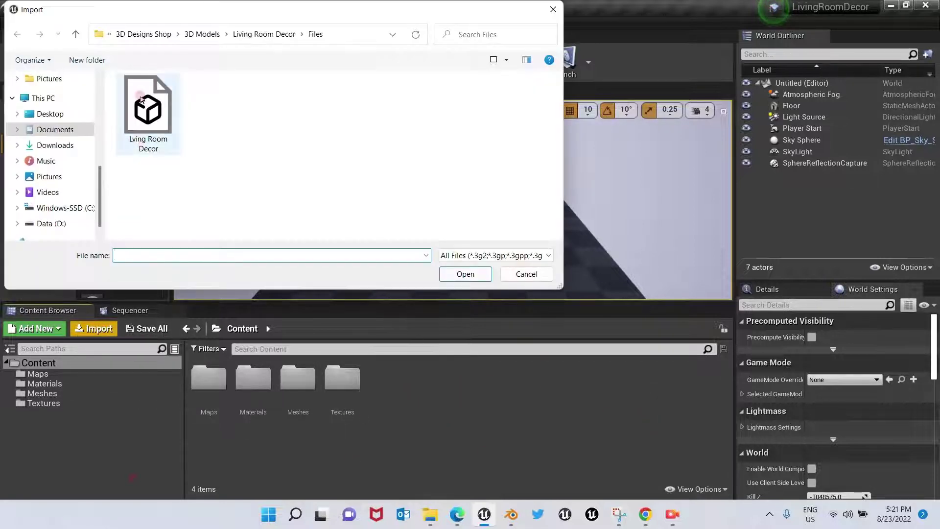
{"action": "left_click", "coordinate": [141, 99]}
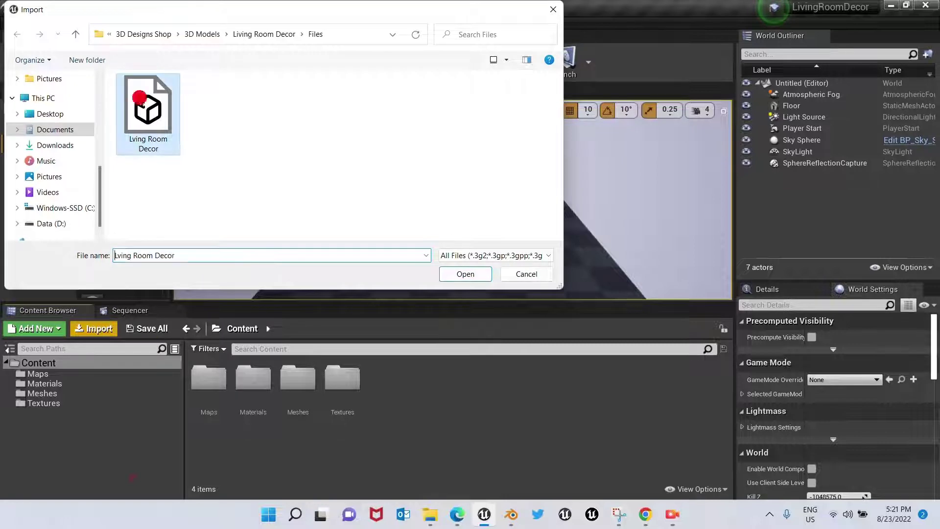
{"action": "left_click", "coordinate": [462, 275]}
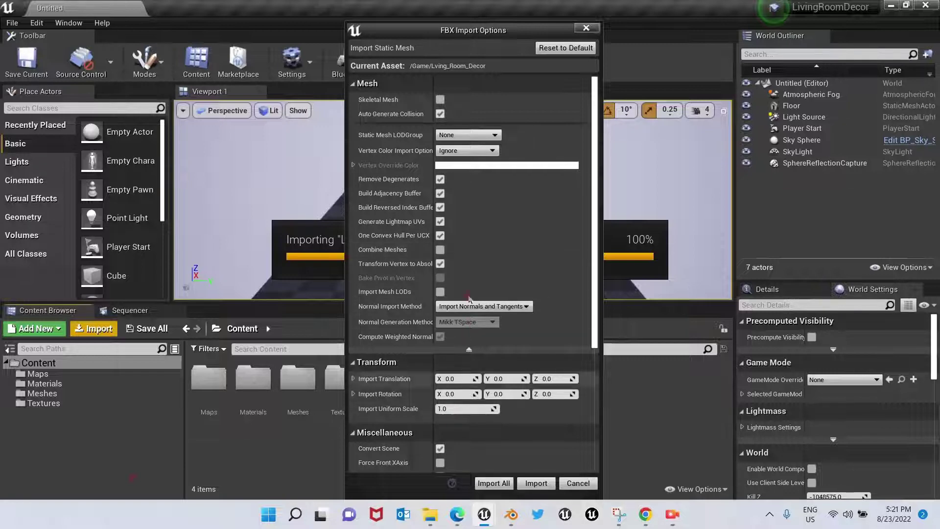
{"action": "left_click", "coordinate": [493, 483]}
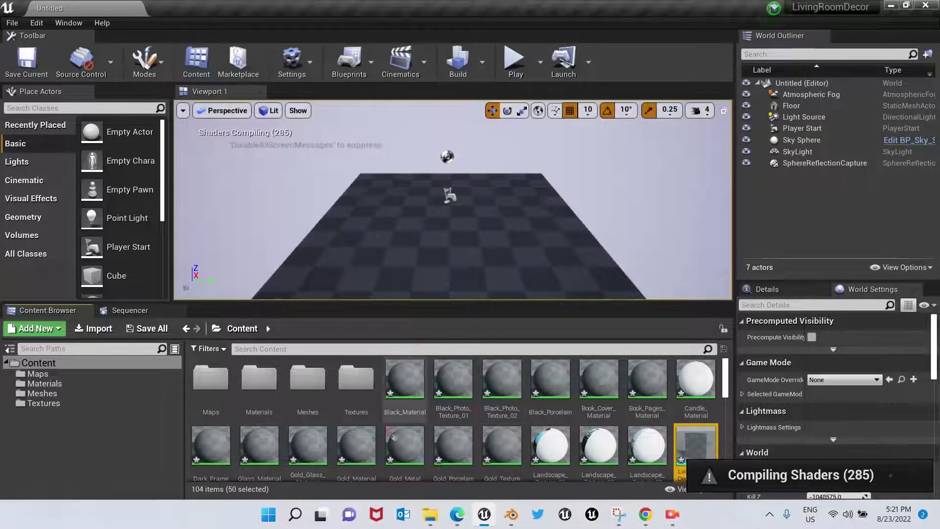
- Run Map Check, confirm 0 errors and 0 warnings including FBX Import messages, and close the log
{"action": "left_click", "coordinate": [481, 69]}
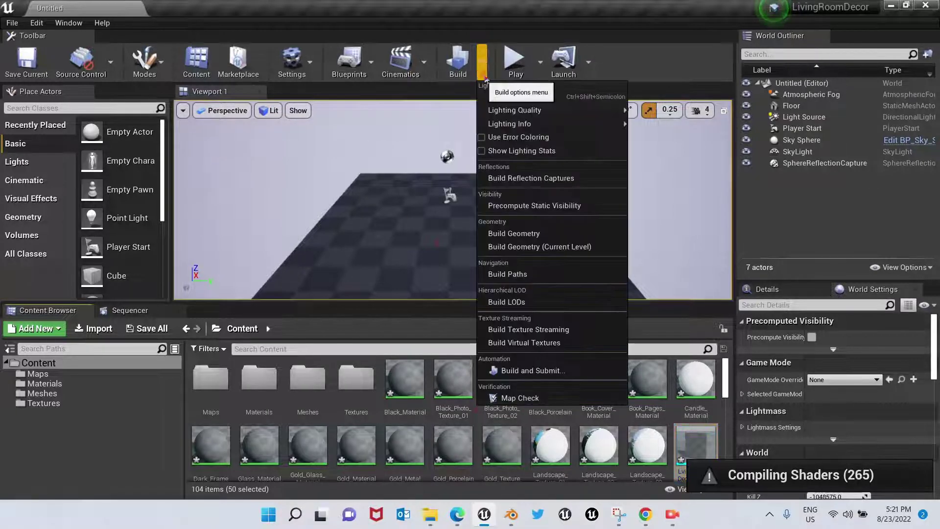
{"action": "left_click", "coordinate": [524, 397]}
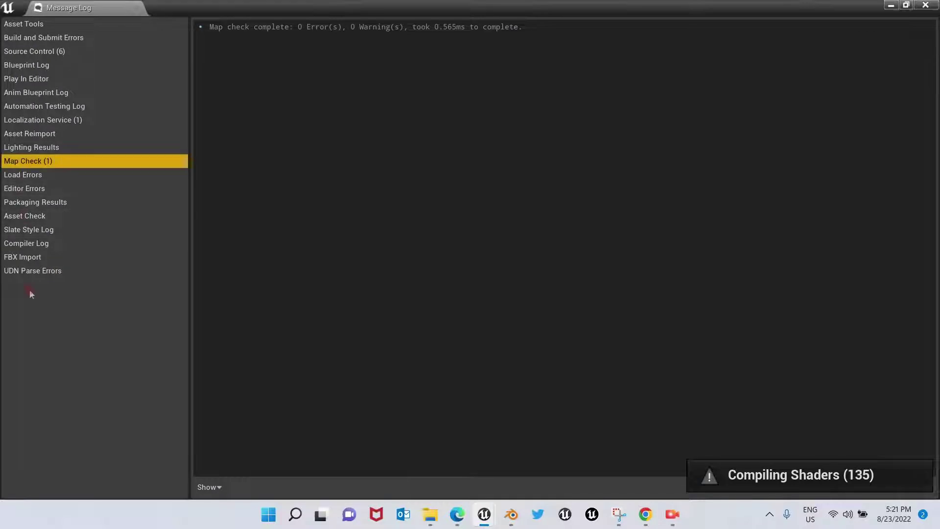
{"action": "left_click", "coordinate": [15, 260]}
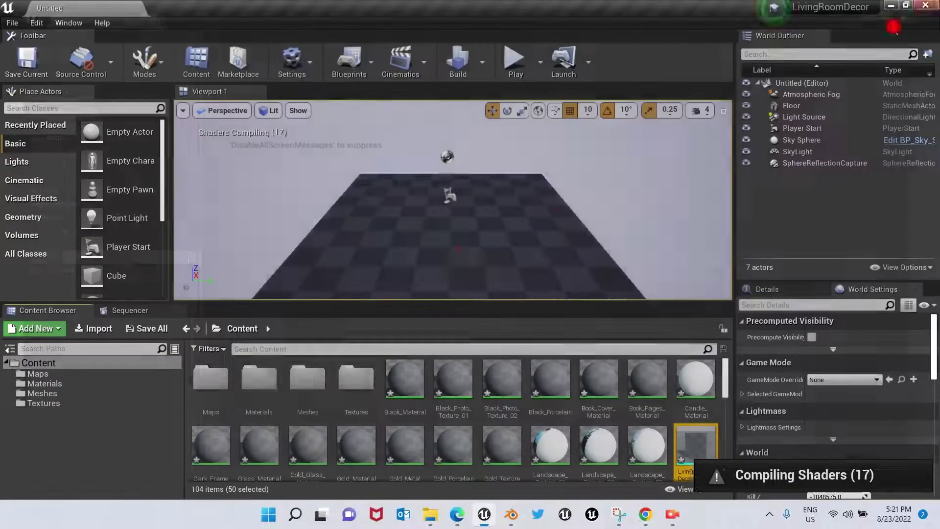
{"action": "left_click", "coordinate": [926, 5]}
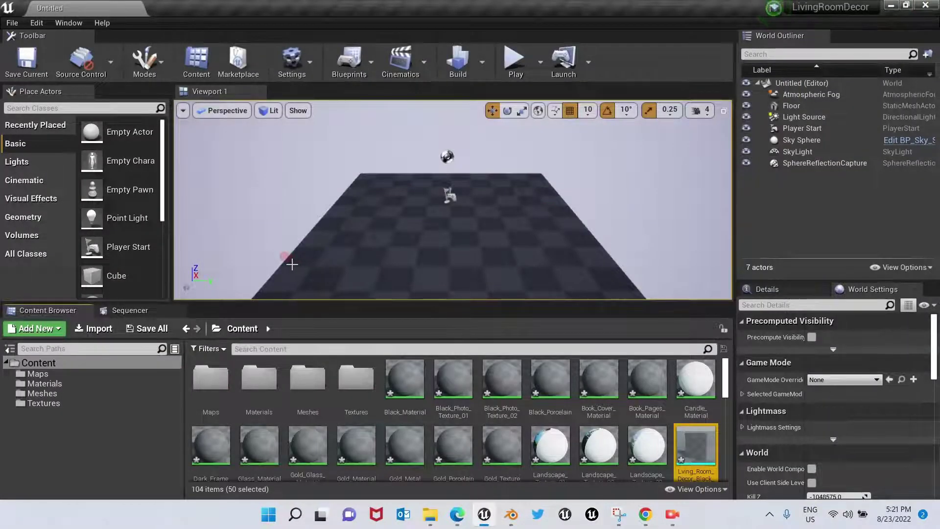
{"action": "scroll", "coordinate": [455, 422], "scroll_direction": "down", "scroll_amount": 5}
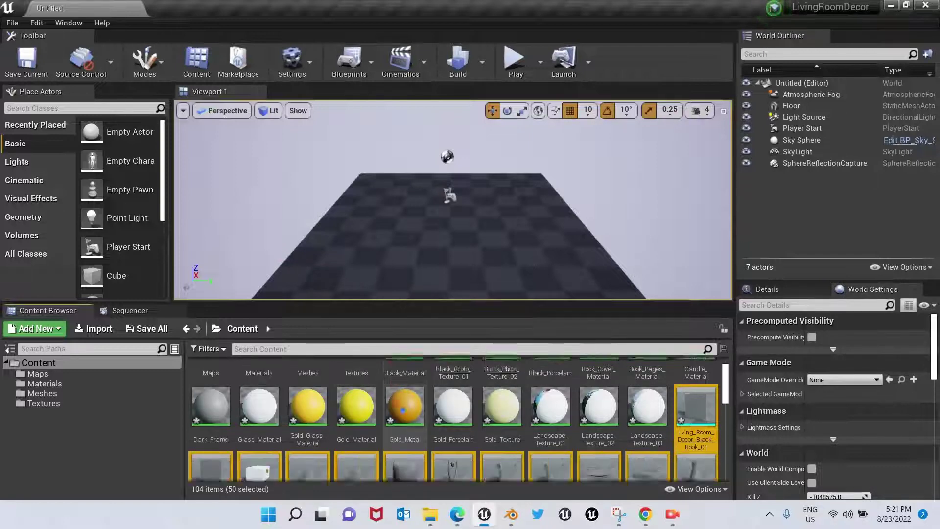
{"action": "scroll", "coordinate": [462, 430], "scroll_direction": "down", "scroll_amount": 3}
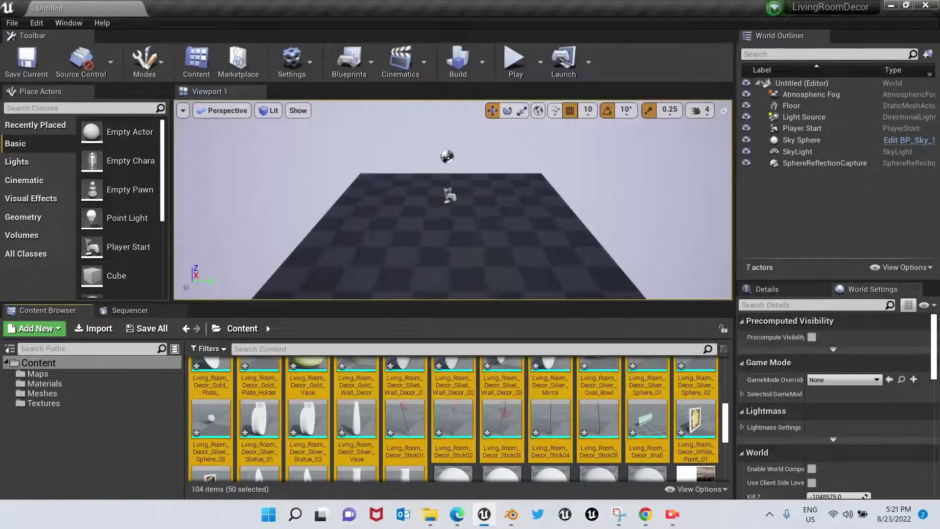
{"action": "scroll", "coordinate": [505, 416], "scroll_direction": "up", "scroll_amount": 3}
{"action": "scroll", "coordinate": [489, 382], "scroll_direction": "up", "scroll_amount": 1}
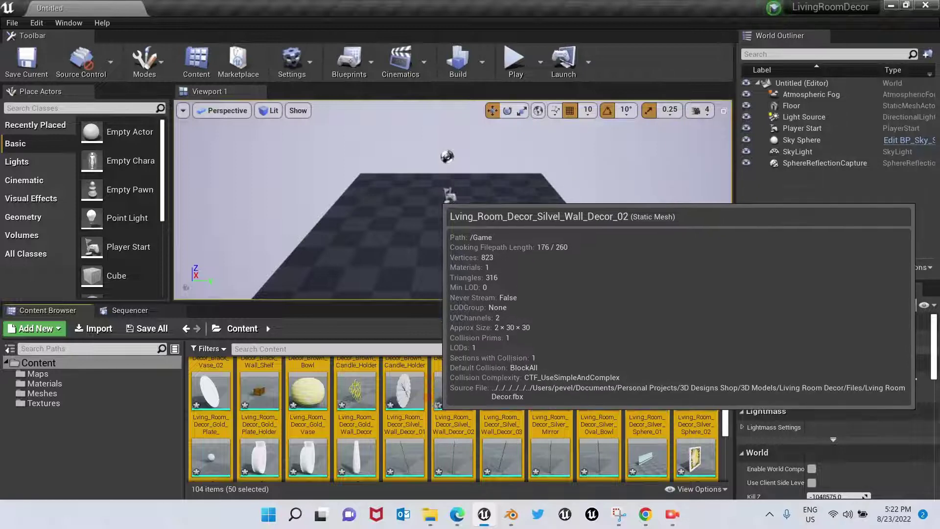
- Place the 50 imported decor meshes into the level and select the wall
{"action": "left_click_drag", "start_coordinate": [449, 398], "coordinate": [485, 239]}
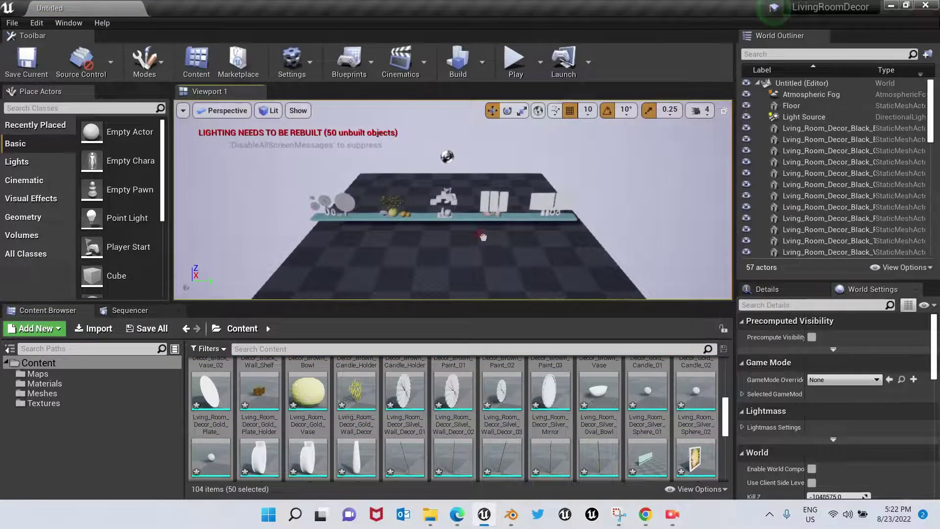
{"action": "left_click", "coordinate": [447, 157]}
{"action": "scroll", "coordinate": [421, 147], "scroll_direction": "up", "scroll_amount": 5}
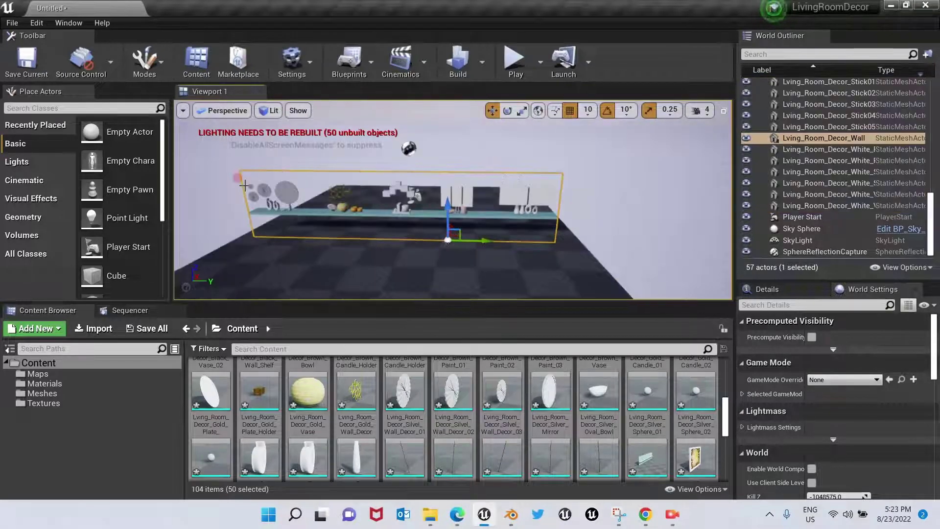
{"action": "scroll", "coordinate": [257, 175], "scroll_direction": "up", "scroll_amount": 3}
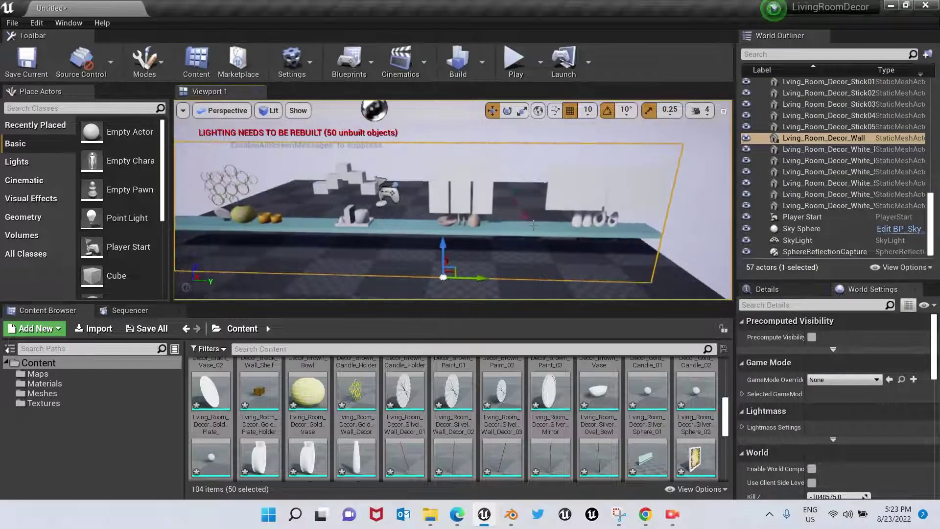
{"action": "scroll", "coordinate": [258, 175], "scroll_direction": "up", "scroll_amount": 3}
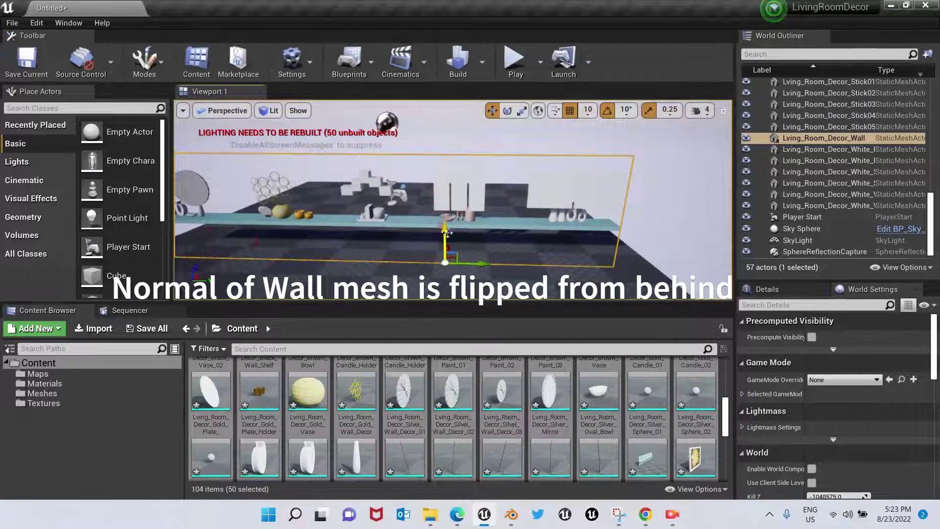
{"action": "scroll", "coordinate": [426, 206], "scroll_direction": "down", "scroll_amount": 2}
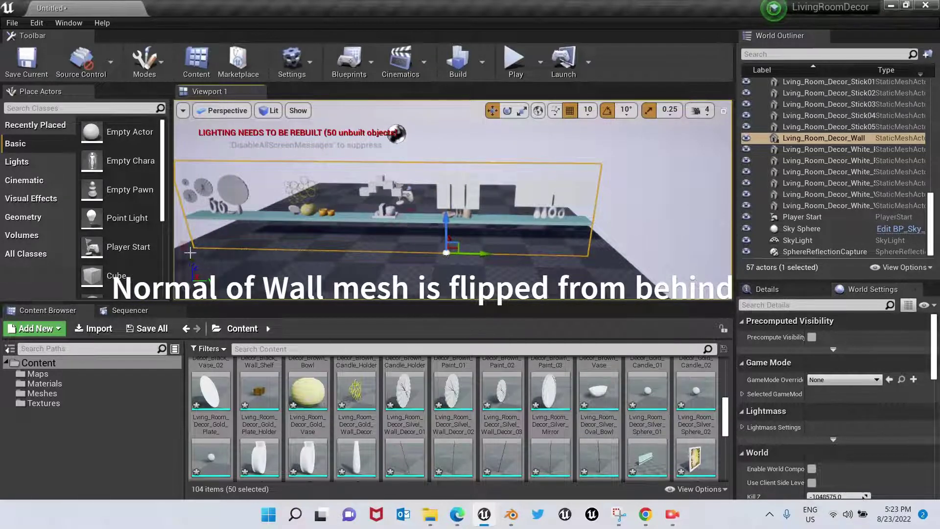
- Try rotating the wall alone, then undo that rotation
{"action": "left_click", "coordinate": [508, 110]}
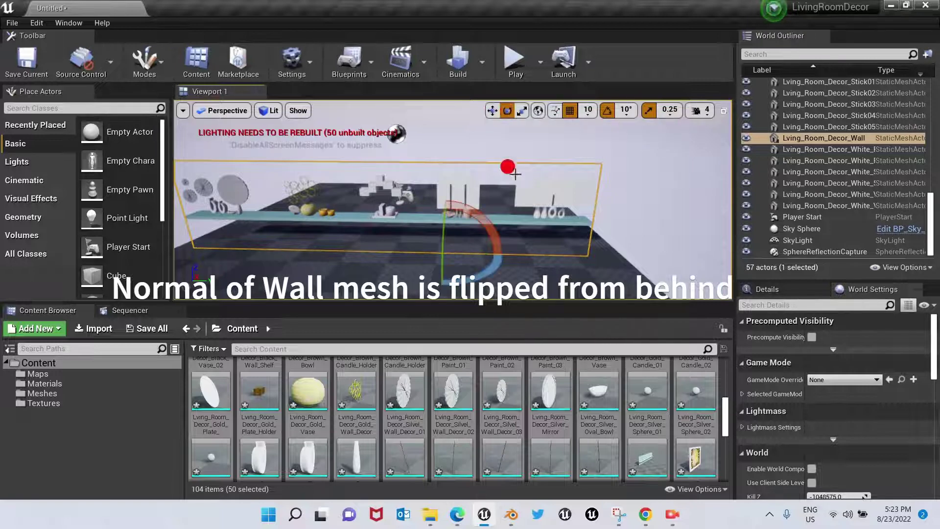
{"action": "left_click_drag", "start_coordinate": [497, 265], "coordinate": [498, 271]}
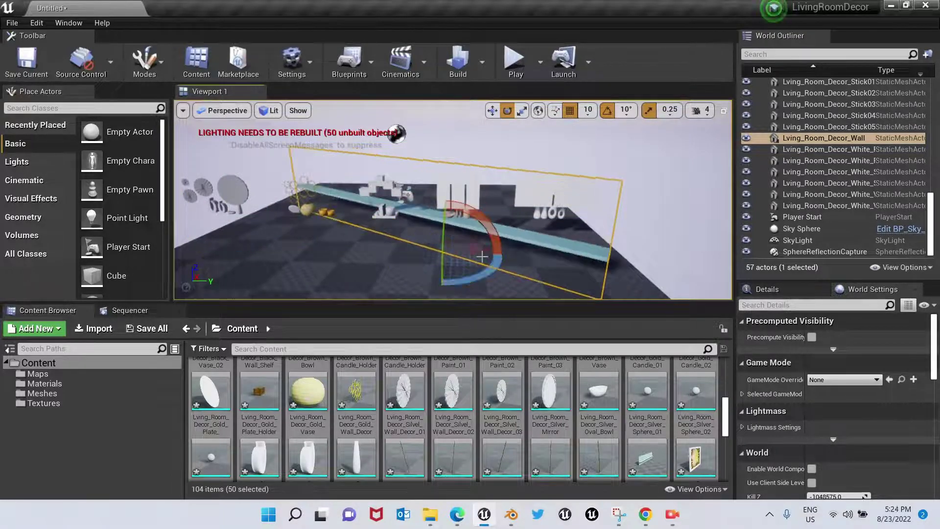
{"action": "key", "text": "ctrl+z"}
- Shift-select all 50 decor actors in the World Outliner and rotate them -70° on Z
{"action": "scroll", "coordinate": [822, 137], "scroll_direction": "up", "scroll_amount": 3}
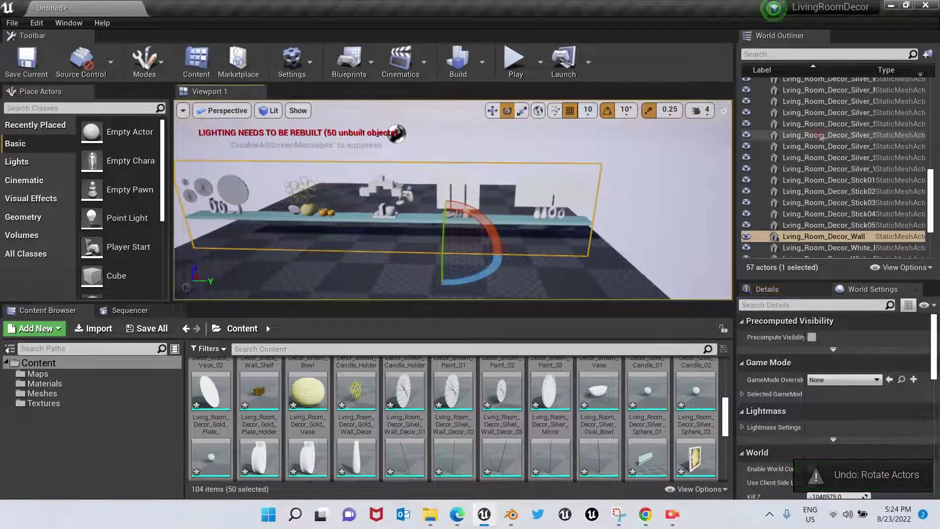
{"action": "scroll", "coordinate": [822, 137], "scroll_direction": "up", "scroll_amount": 10}
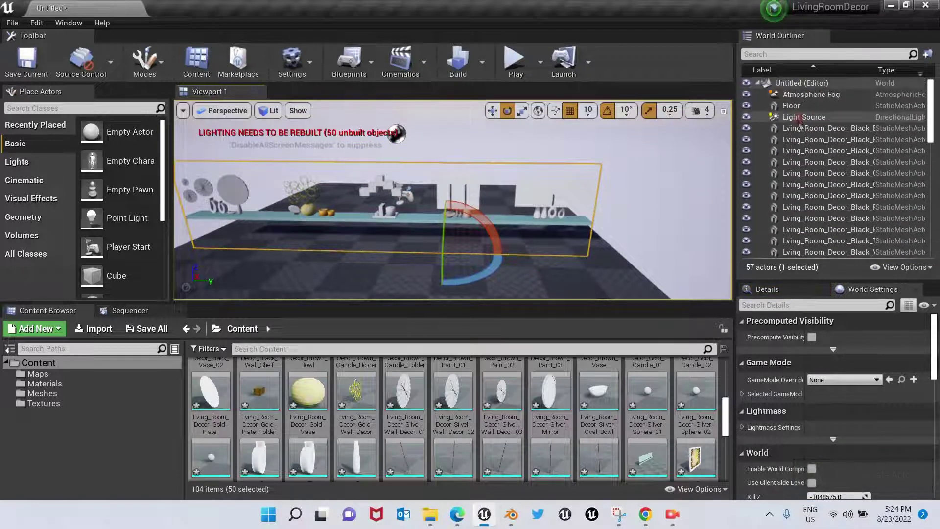
{"action": "left_click", "coordinate": [799, 128]}
{"action": "scroll", "coordinate": [803, 171], "scroll_direction": "down", "scroll_amount": 10}
{"action": "left_click", "coordinate": [807, 204], "text": "shift"}
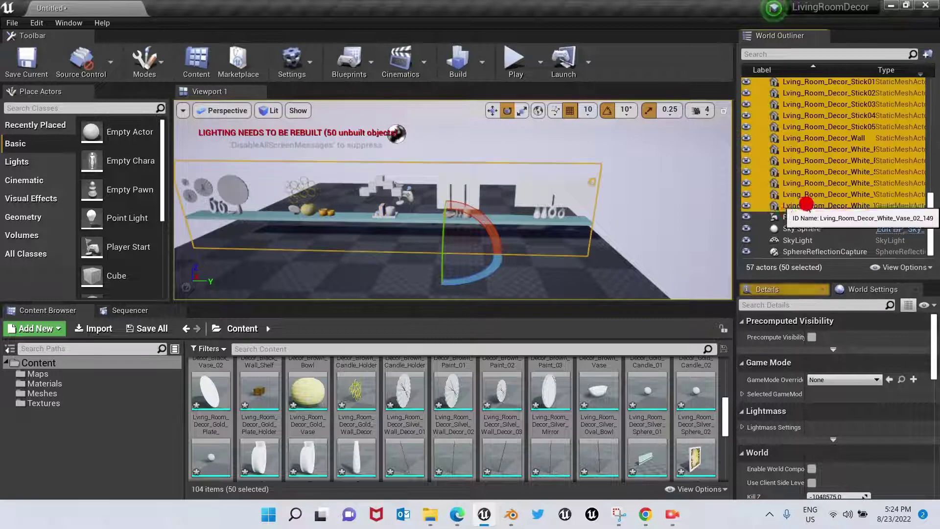
{"action": "left_click_drag", "start_coordinate": [479, 271], "coordinate": [493, 272]}
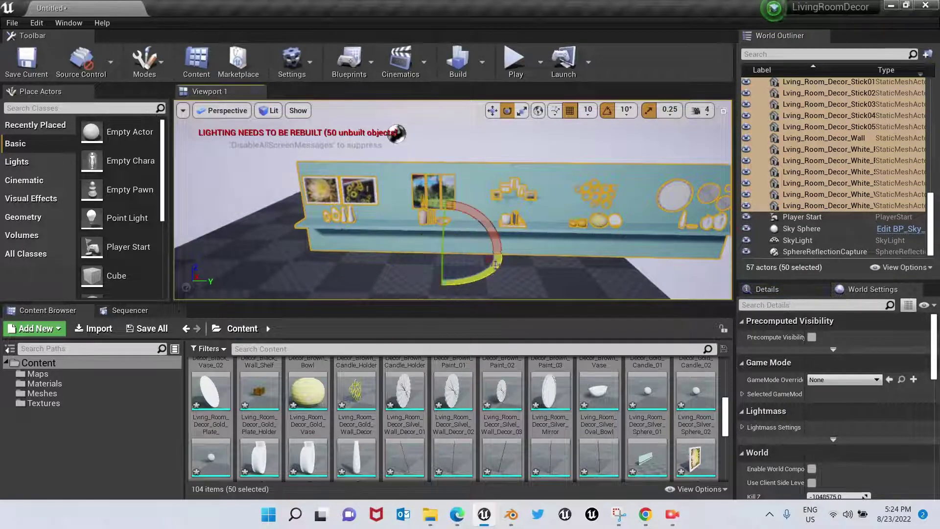
{"action": "scroll", "coordinate": [520, 196], "scroll_direction": "down", "scroll_amount": 3}
- Slide the decor group left along the Y axis, then rebuild lighting only
{"action": "left_click", "coordinate": [493, 111]}
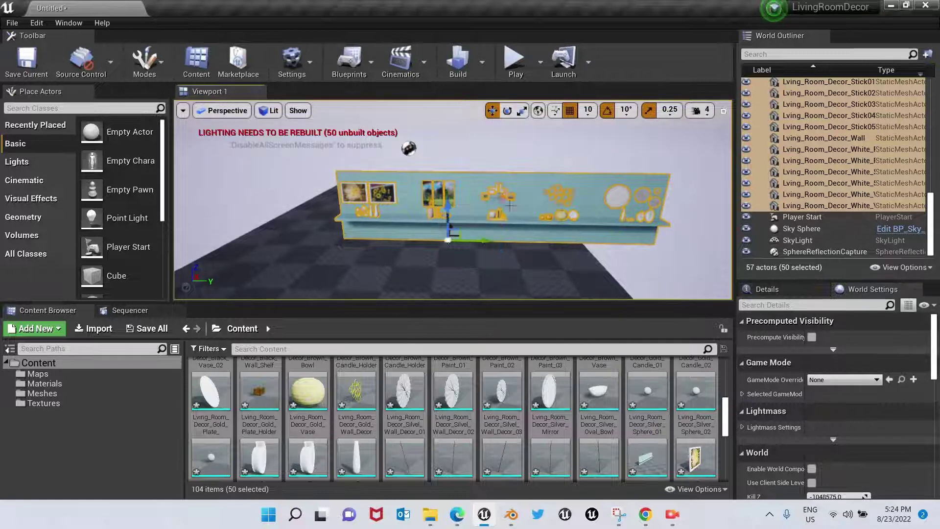
{"action": "left_click_drag", "start_coordinate": [482, 242], "coordinate": [398, 241]}
{"action": "scroll", "coordinate": [367, 179], "scroll_direction": "up", "scroll_amount": 2}
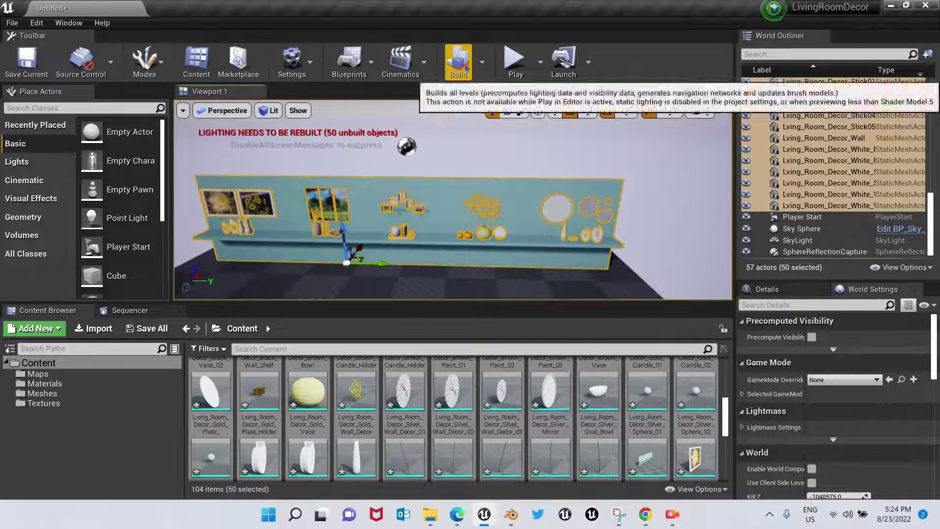
{"action": "left_click", "coordinate": [482, 62]}
{"action": "left_click", "coordinate": [519, 95]}
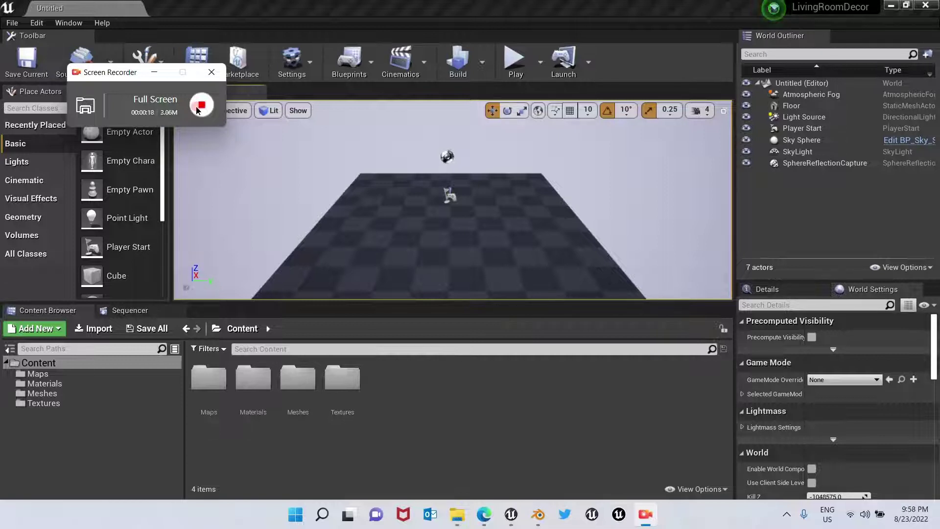
- Import the Living Room Decor FBX into the Content Browser using Import All
{"action": "left_click", "coordinate": [87, 329]}
{"action": "left_click", "coordinate": [167, 145]}
{"action": "left_click", "coordinate": [449, 275]}
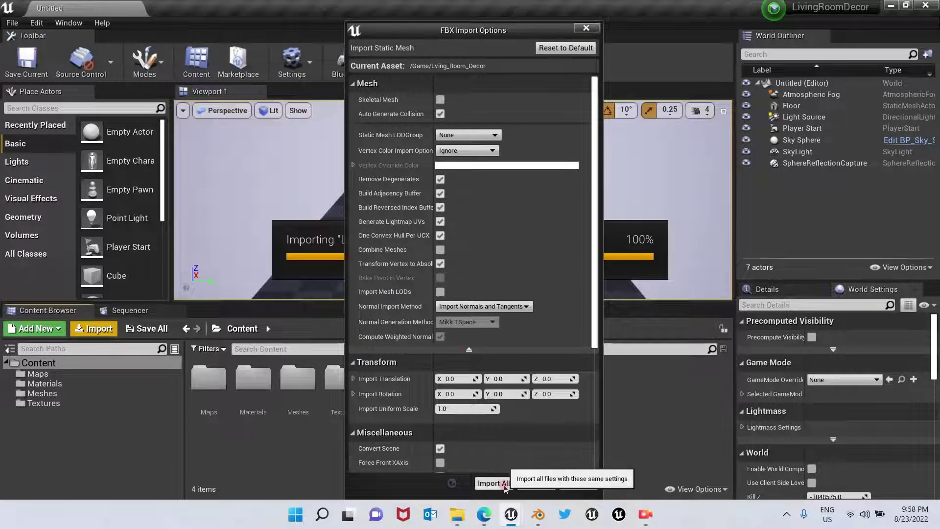
{"action": "left_click", "coordinate": [505, 487]}
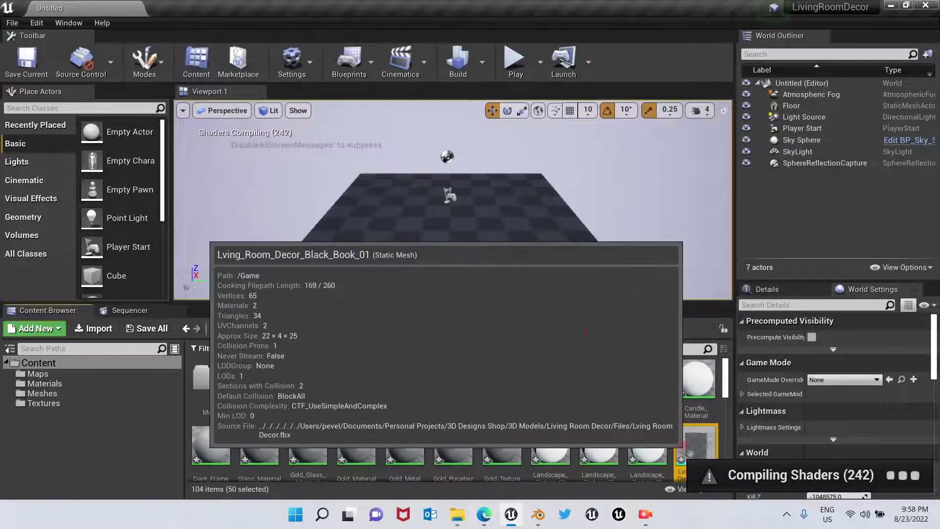
- Place the 50 decor meshes in the level and rotate them about 110° on Z
{"action": "left_click_drag", "start_coordinate": [675, 443], "coordinate": [441, 255]}
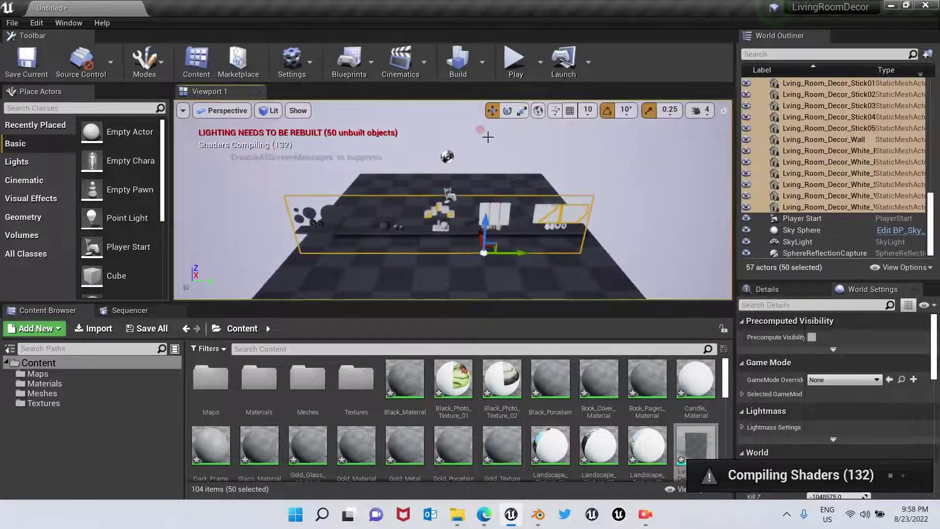
{"action": "left_click", "coordinate": [507, 112]}
{"action": "mouse_move", "coordinate": [467, 283]}
{"action": "left_mouse_down"}
{"action": "mouse_move", "coordinate": [477, 290]}
{"action": "mouse_move", "coordinate": [470, 283]}
{"action": "left_mouse_up"}
{"action": "scroll", "coordinate": [539, 201], "scroll_direction": "up", "scroll_amount": 5}
{"action": "scroll", "coordinate": [543, 195], "scroll_direction": "up", "scroll_amount": 3}
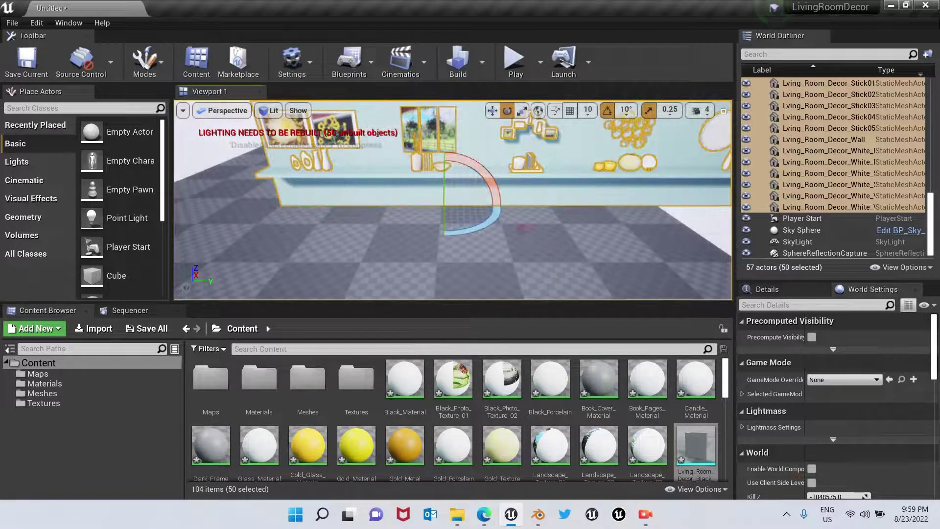
{"action": "left_click", "coordinate": [492, 112]}
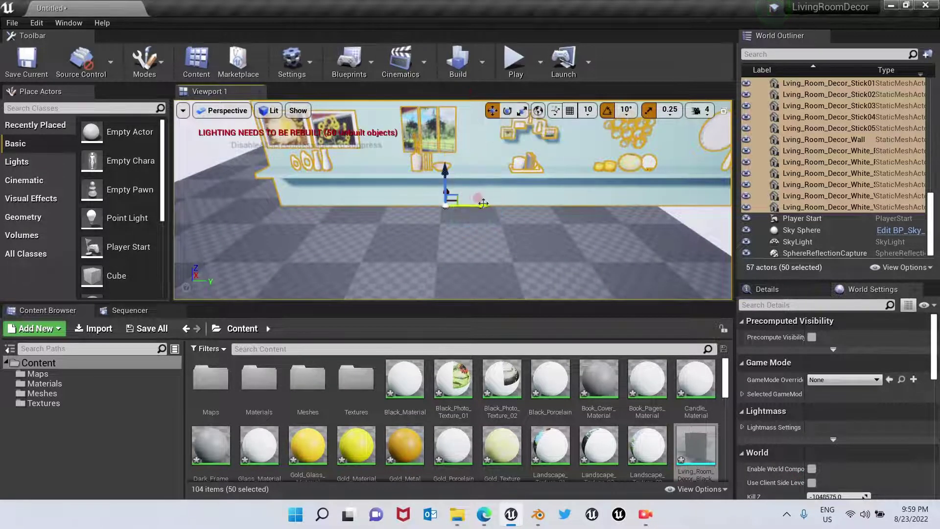
{"action": "right_click_drag", "start_coordinate": [470, 199], "coordinate": [488, 218]}
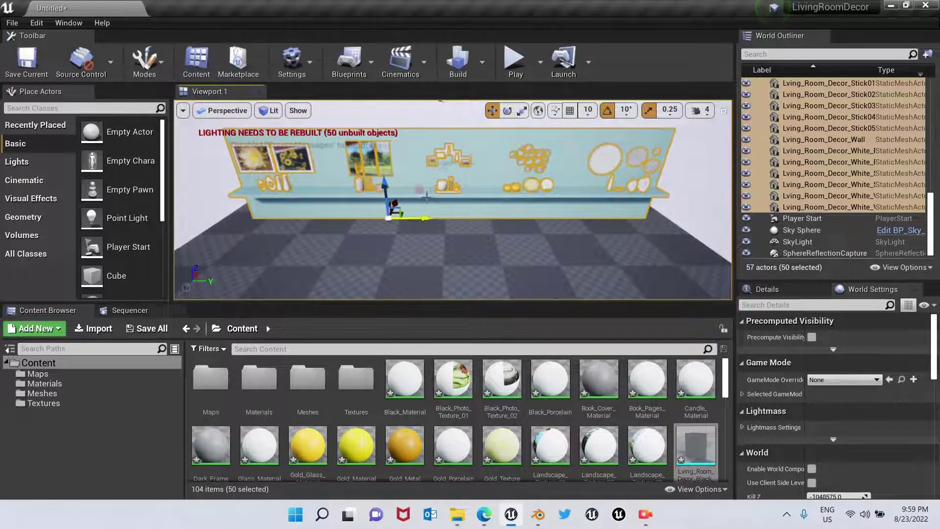
- Build lighting only, run Map Check, and show the Lighting Results message log
{"action": "left_click", "coordinate": [480, 63]}
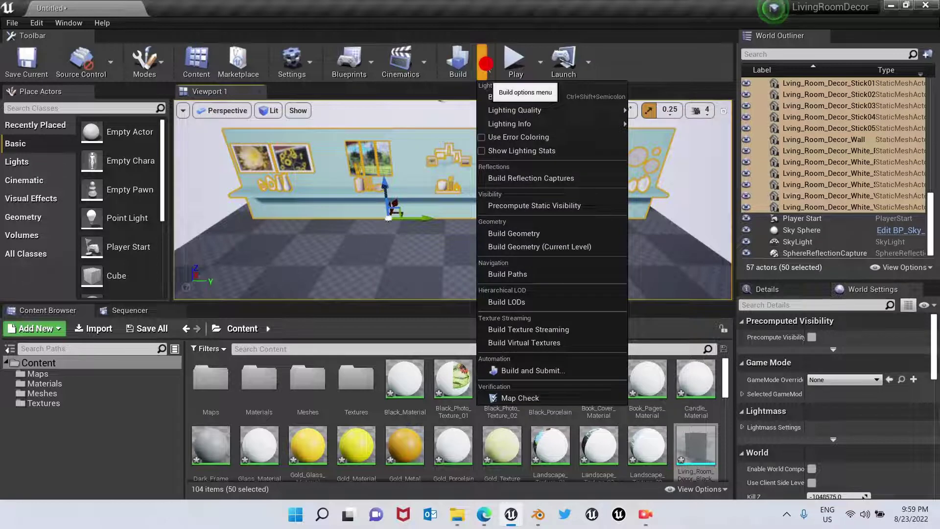
{"action": "left_click", "coordinate": [494, 97]}
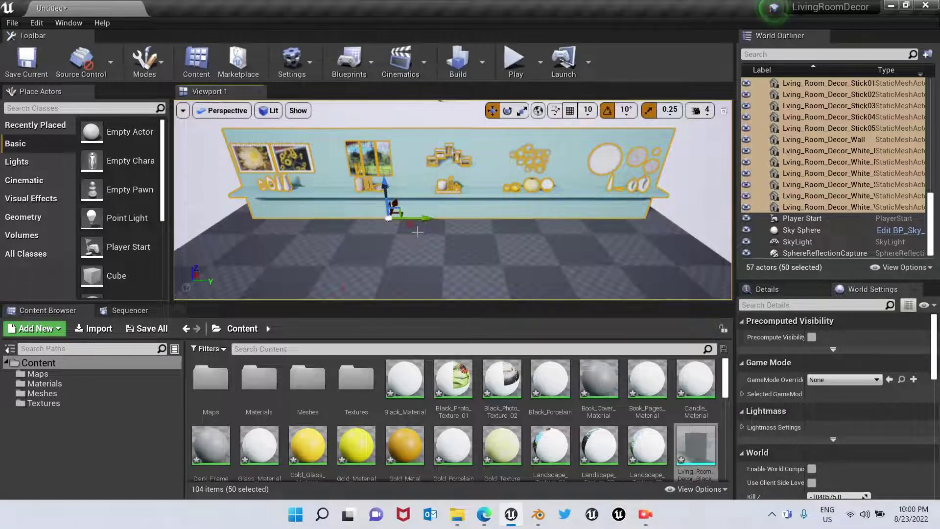
{"action": "left_click", "coordinate": [484, 63]}
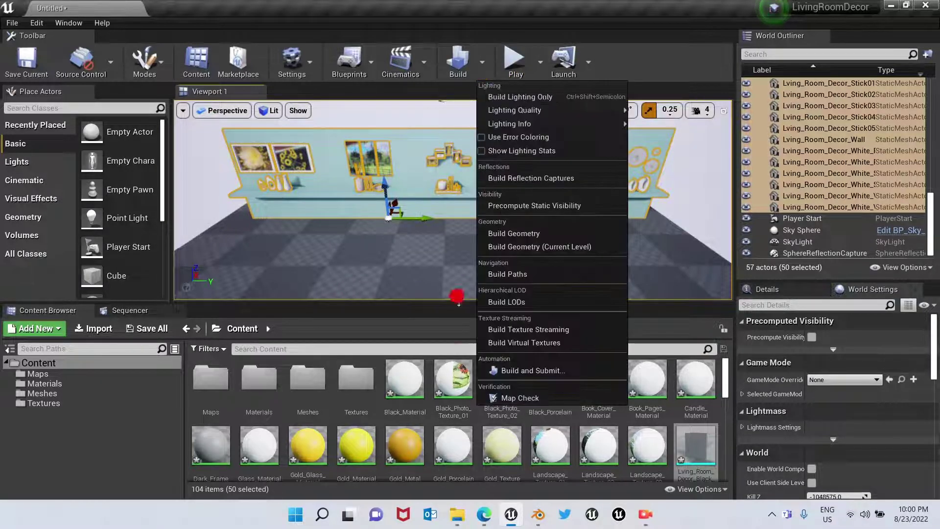
{"action": "left_click", "coordinate": [502, 399]}
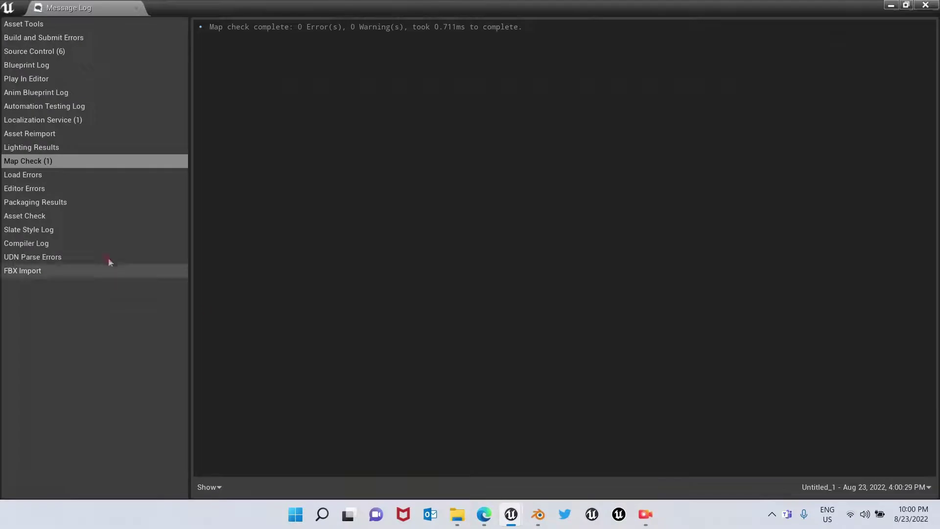
{"action": "left_click", "coordinate": [40, 150]}
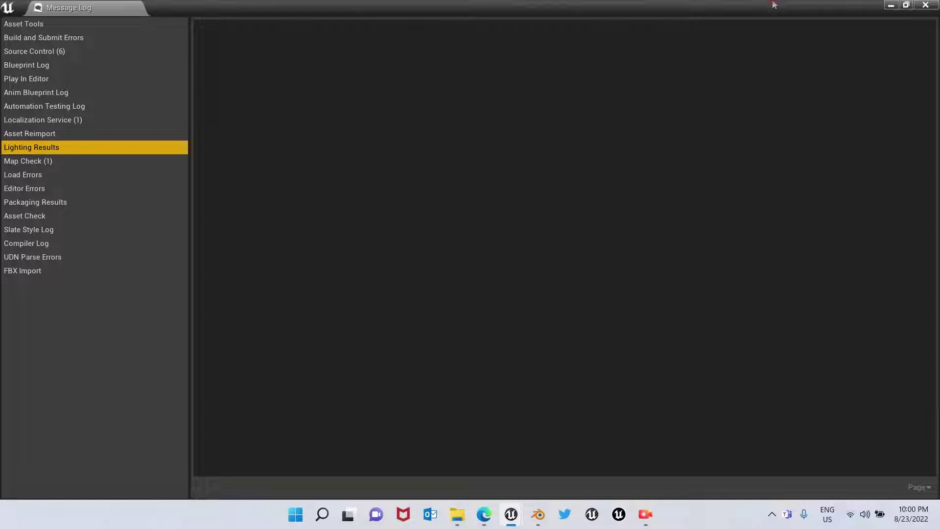
- Close the Message Log window to return to the level viewport
{"action": "left_click", "coordinate": [891, 4]}
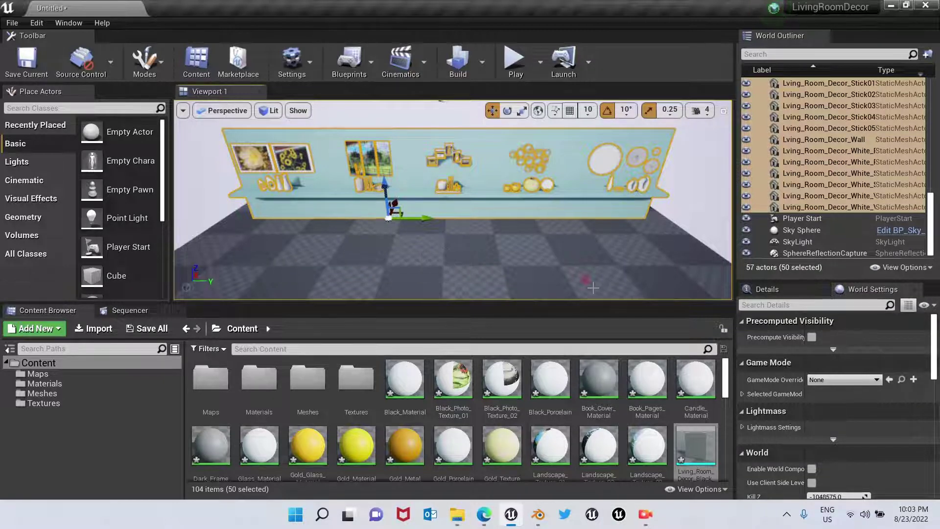
- Fly the camera along the lit decor wall, then select the Sky Sphere to clear the selection
{"action": "right_click_drag", "start_coordinate": [468, 217], "coordinate": [287, 251]}
{"action": "right_click", "coordinate": [287, 252]}
{"action": "left_click_drag", "start_coordinate": [288, 251], "coordinate": [434, 304]}
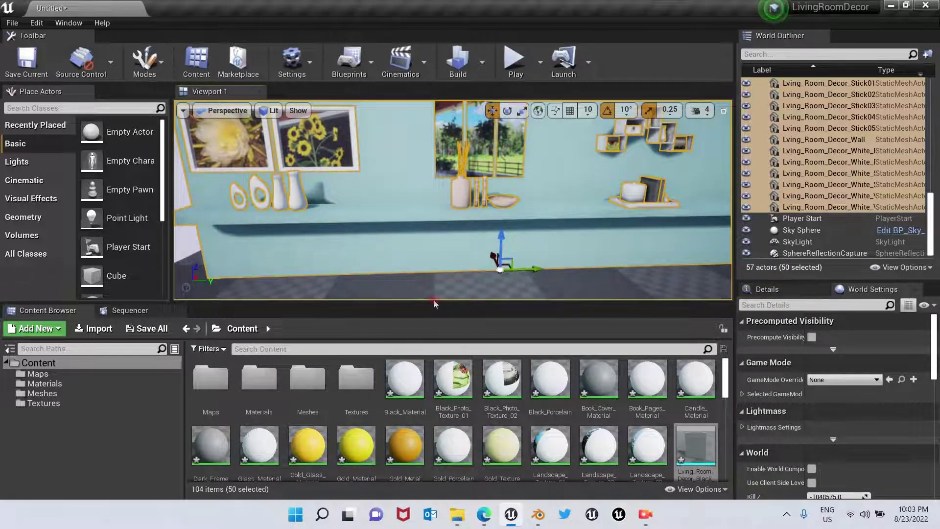
{"action": "key", "text": "Right"}
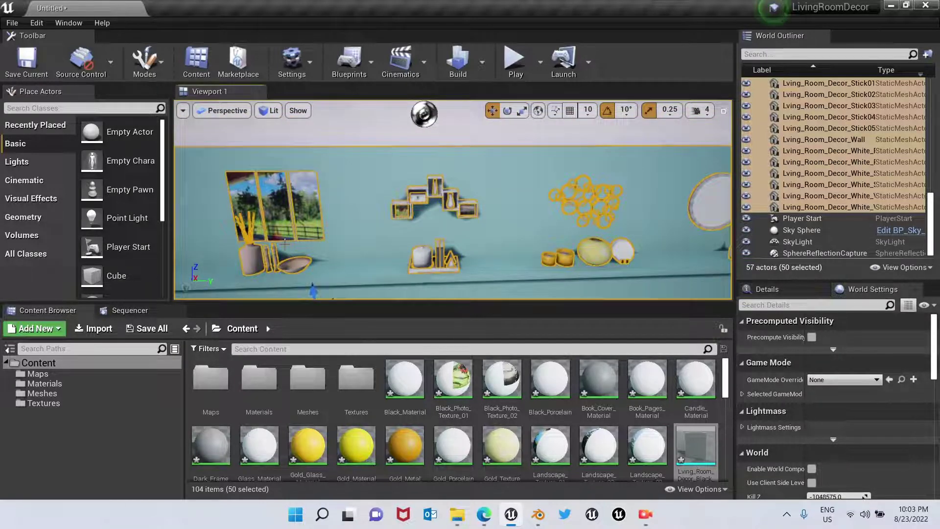
{"action": "key", "text": "Right"}
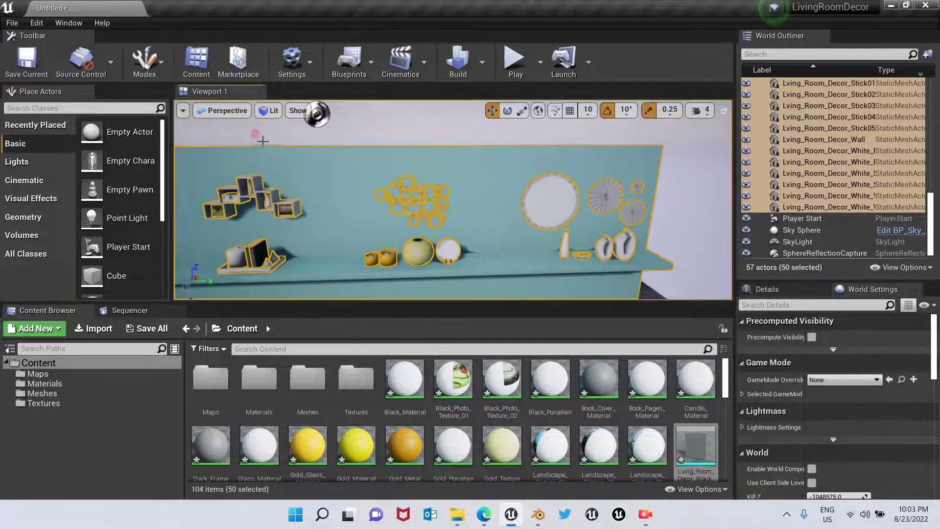
{"action": "left_click", "coordinate": [349, 122]}
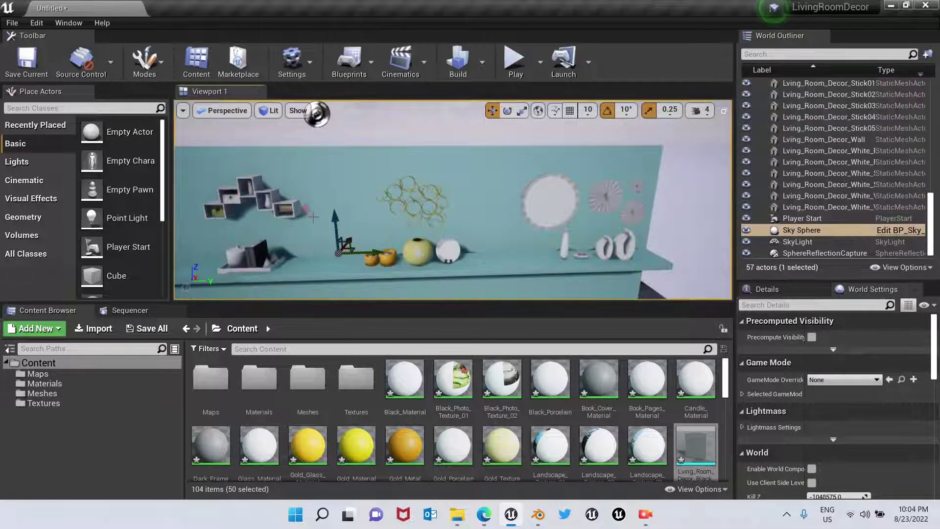